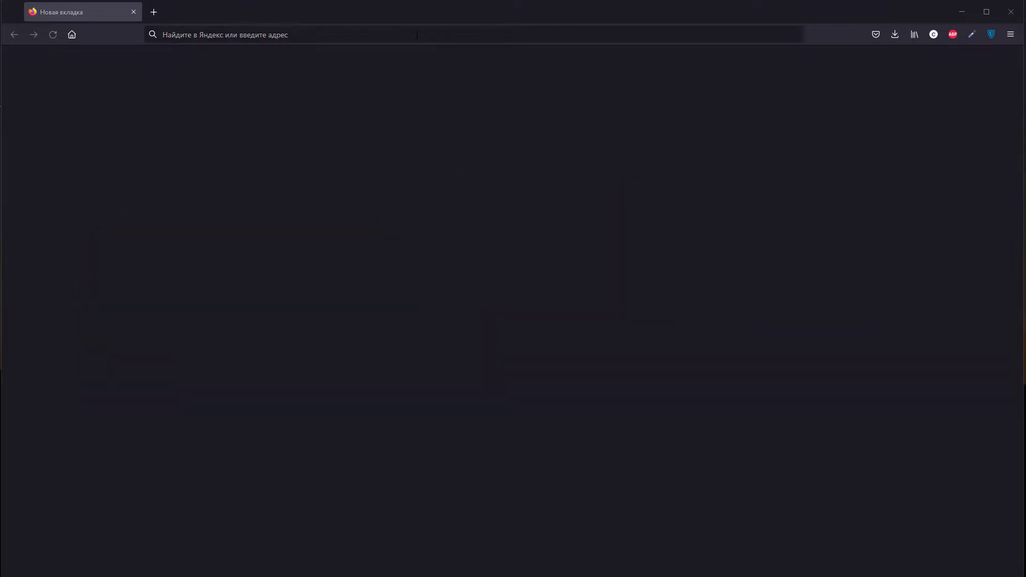
- Open the gateway's web interface at 192.168.1.236 and sign in with the login password
left_click(417, 35)
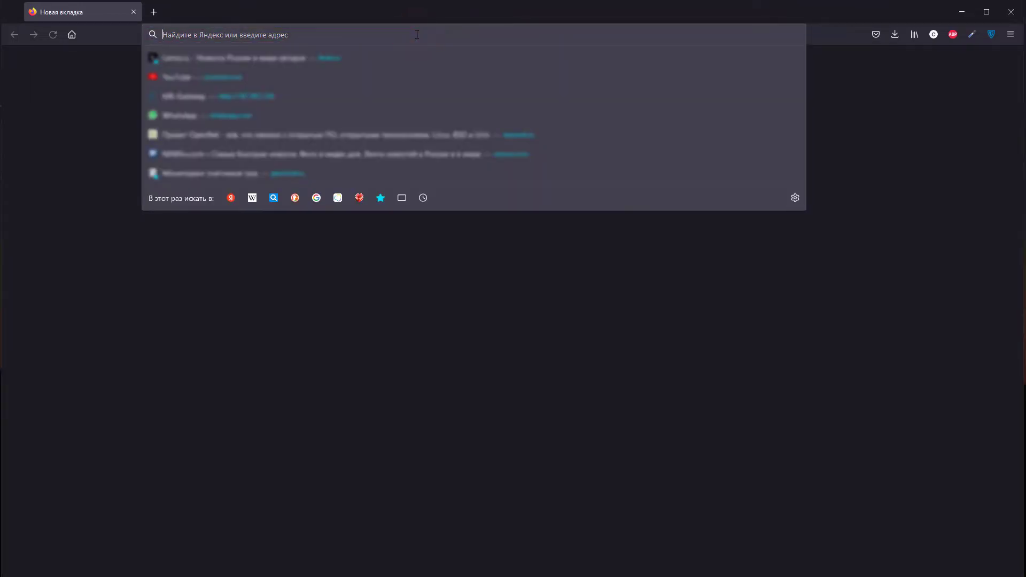
type("191")
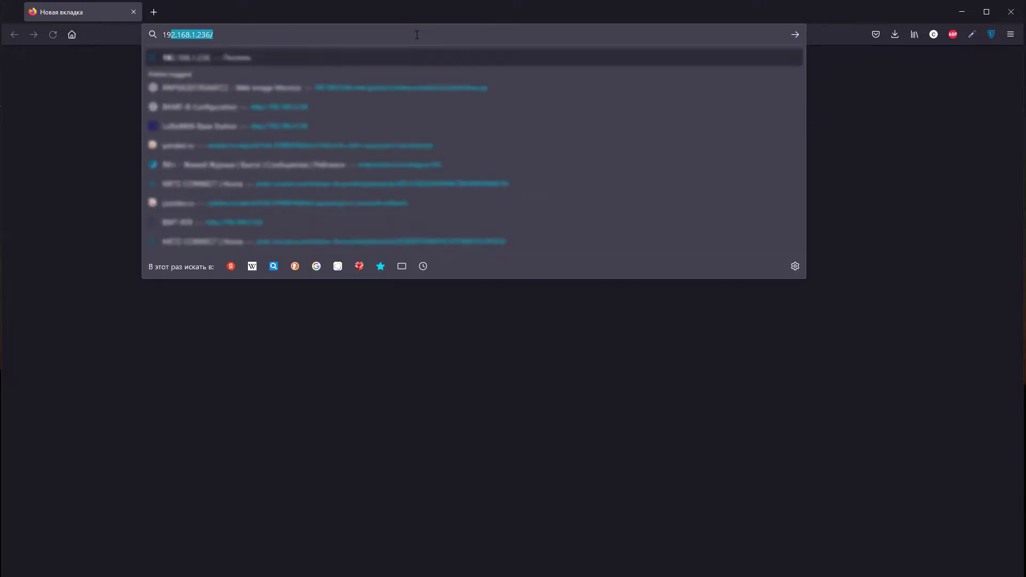
key("BackSpace")
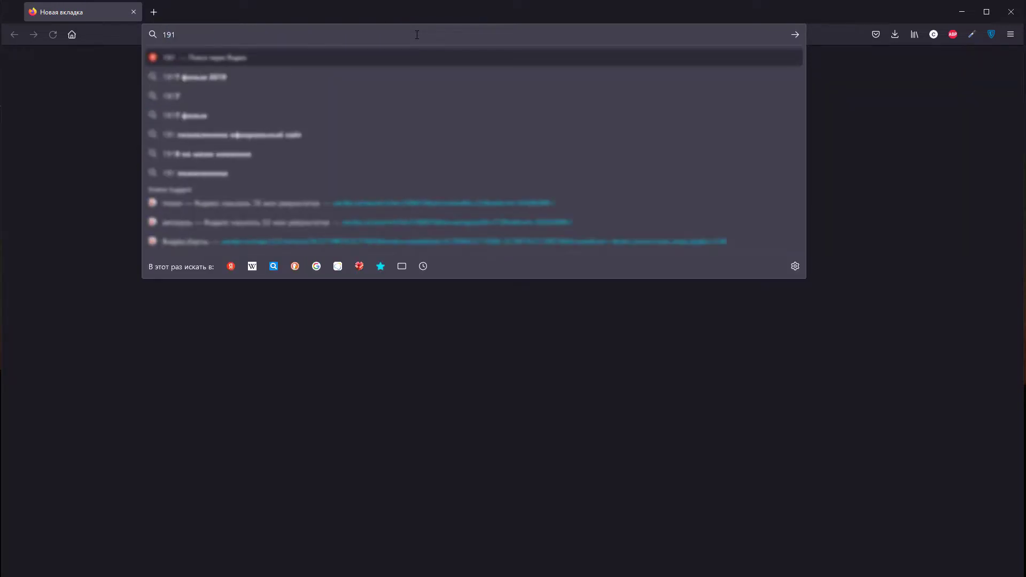
type("2")
key("End")
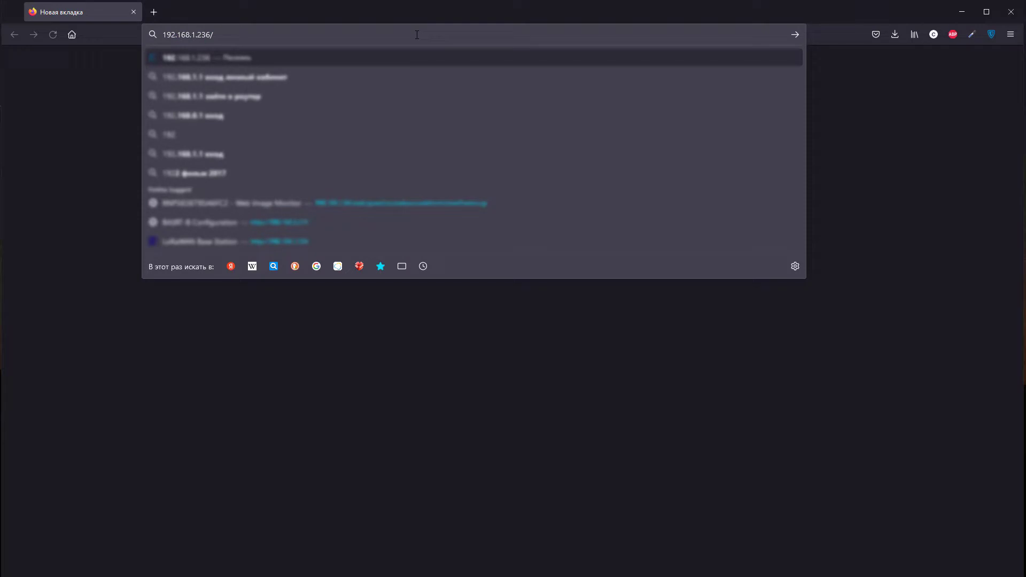
key("Return")
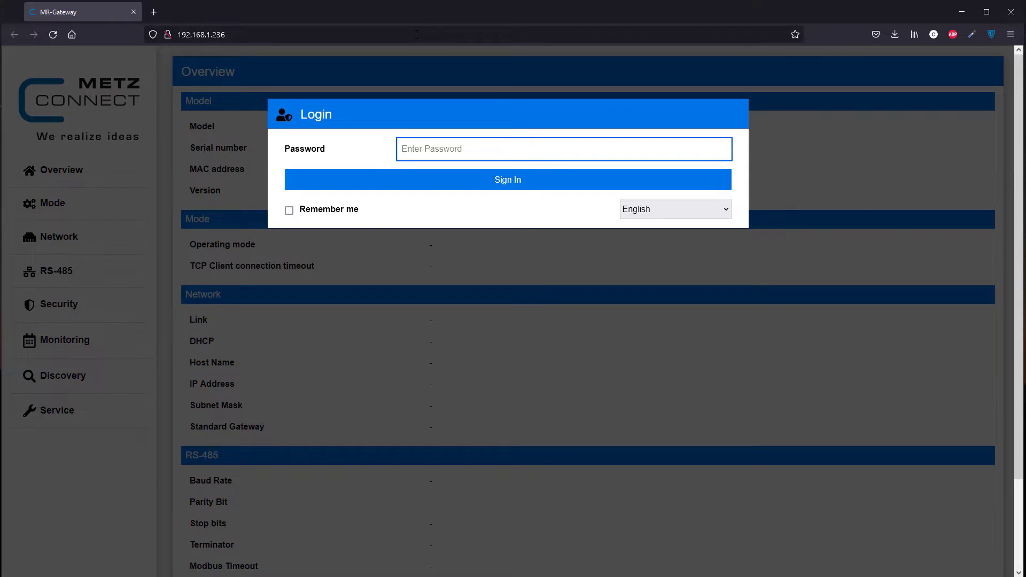
type("••")
key("Return")
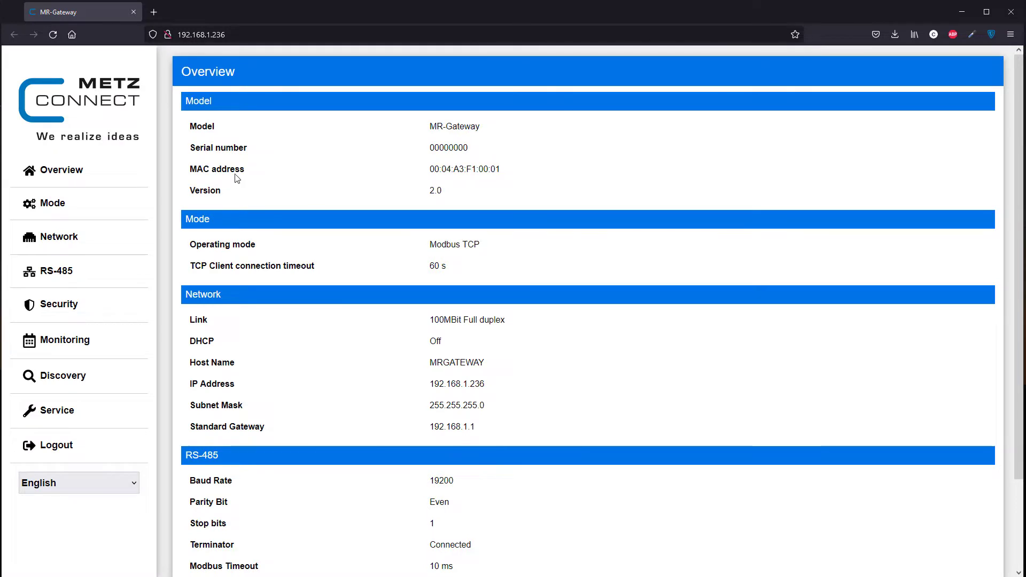
- Review the gateway's Mode and RS-485 settings and run a device discovery from address 1 to 99
left_click(115, 206)
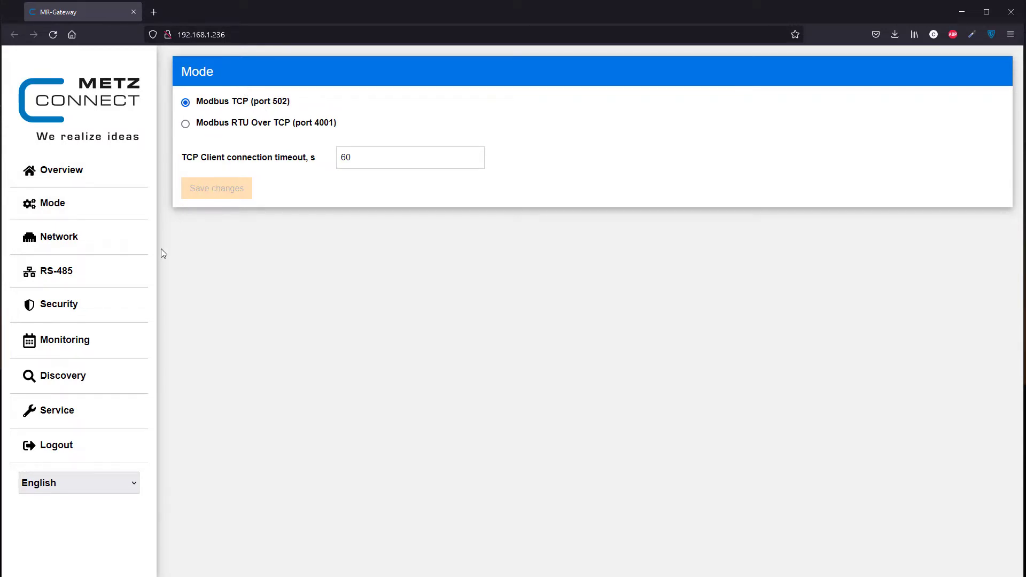
left_click(80, 278)
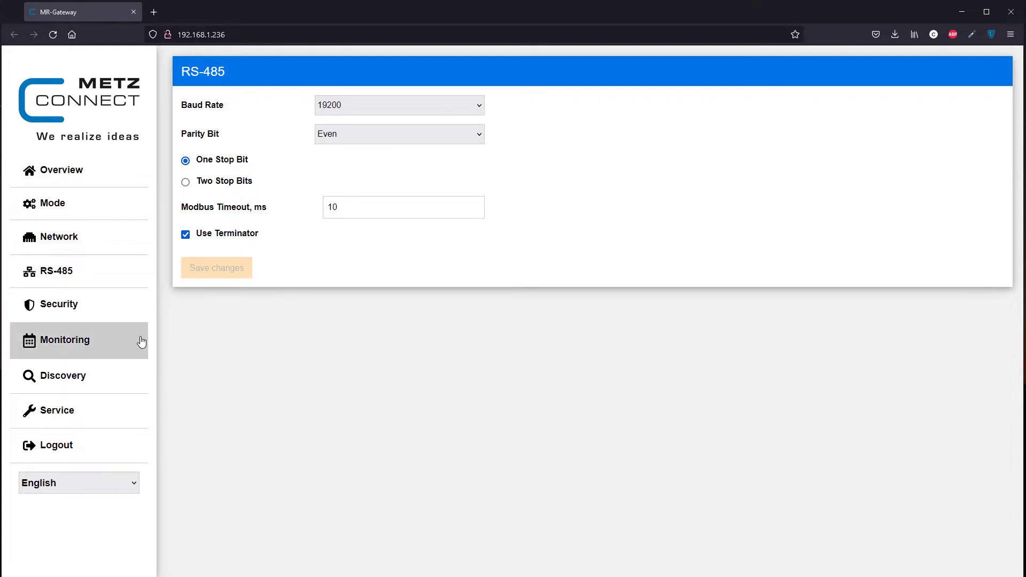
left_click(105, 370)
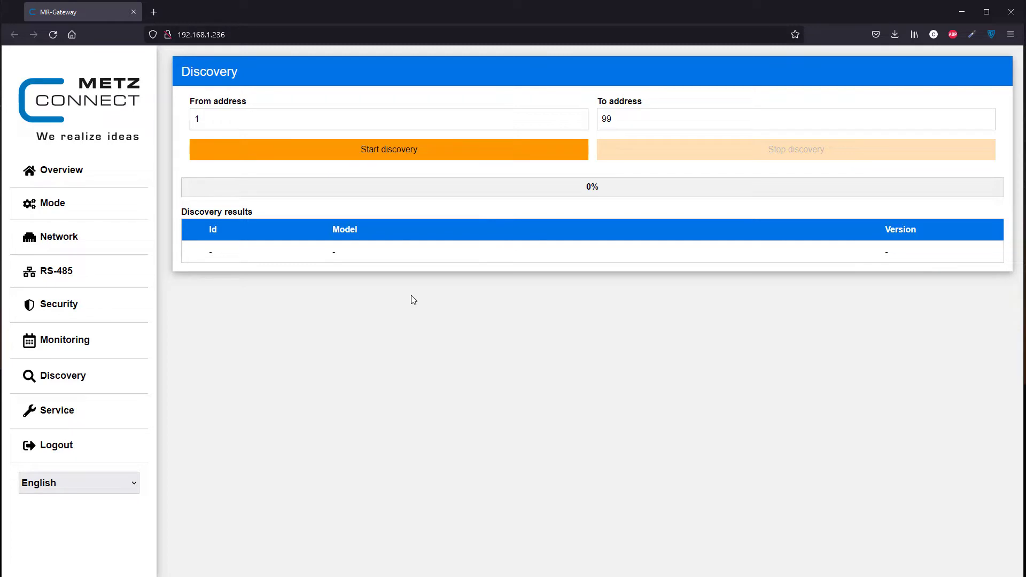
left_click(402, 154)
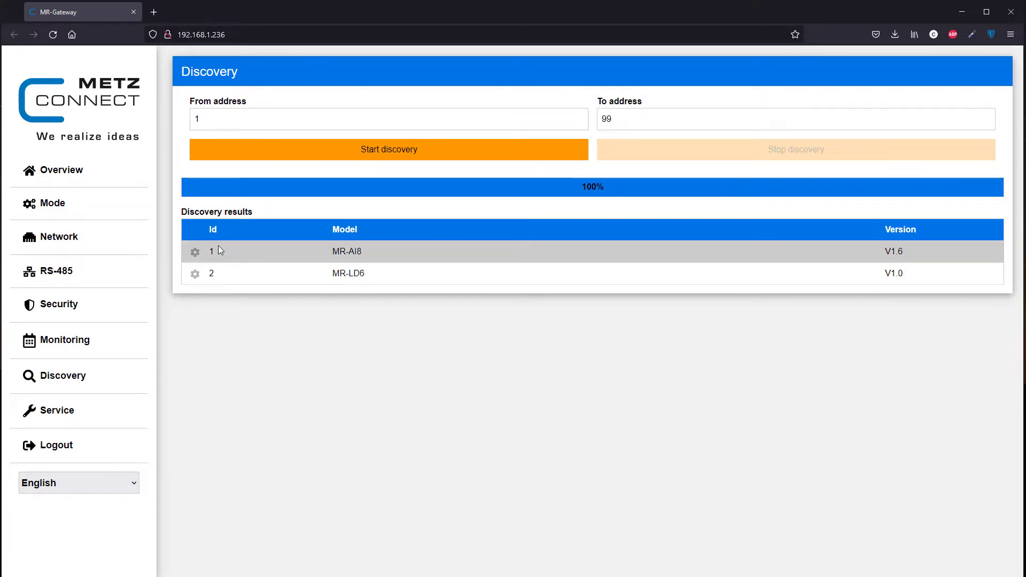
- In the discovered MR-AI8 module's settings, set analog input 1's type to PT500 (-50..150°C) and close the module's configuration
left_click(195, 252)
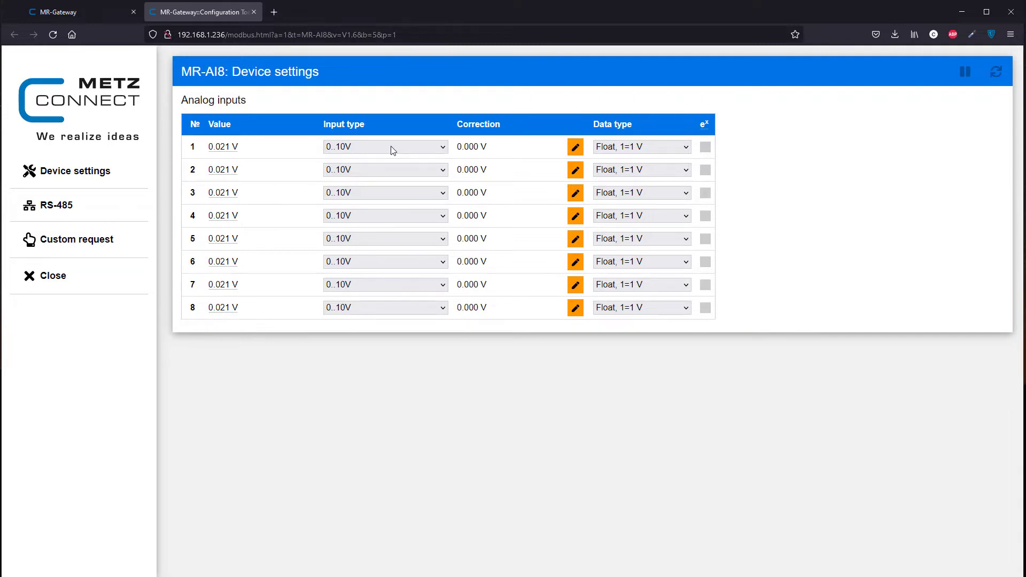
left_click(443, 148)
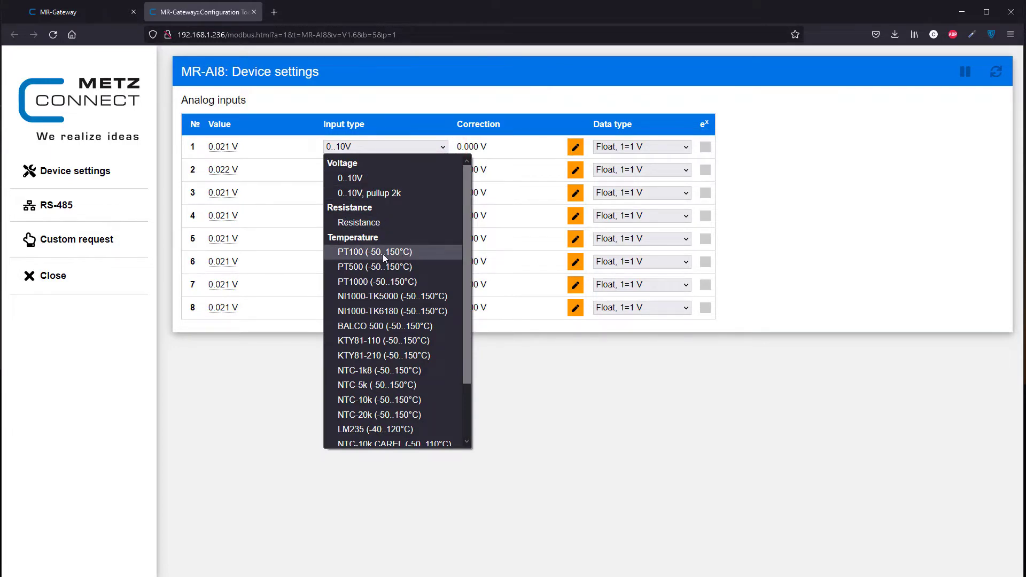
left_click(360, 266)
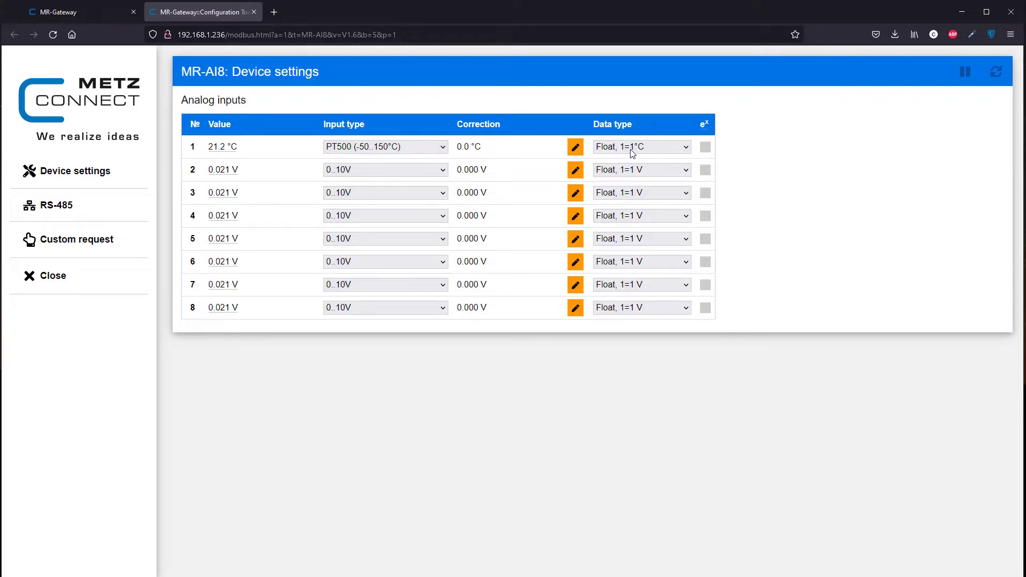
left_click(71, 278)
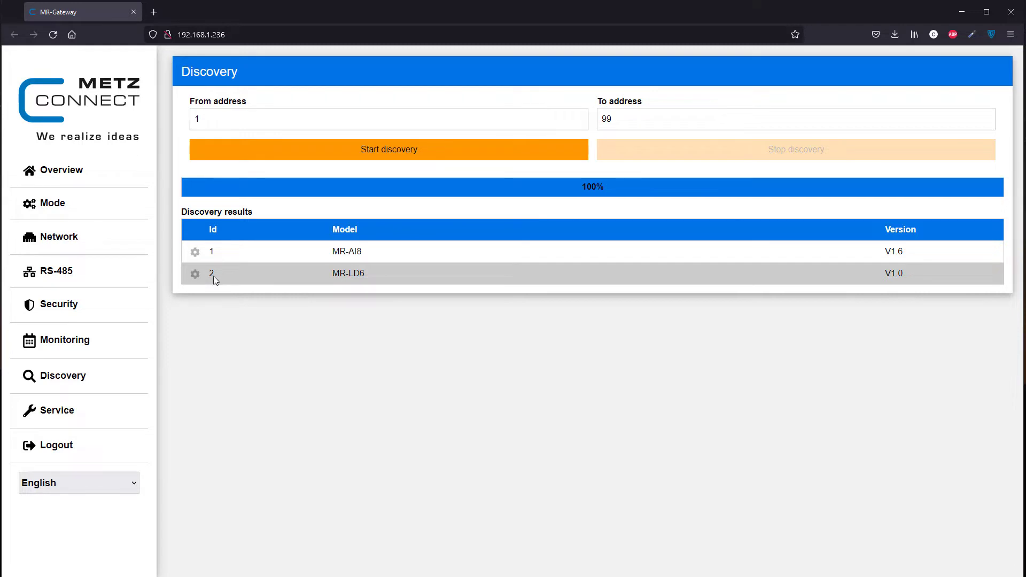
- In the discovered MR-LD6 module's settings, set output relay 1's operating mode to Control of the relays via MODBUS
left_click(194, 275)
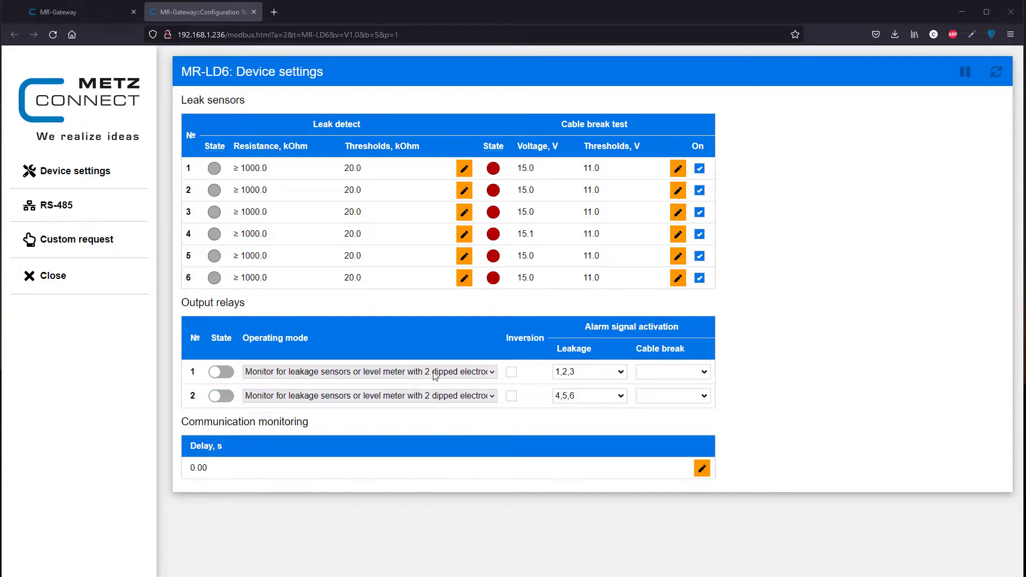
left_click(492, 372)
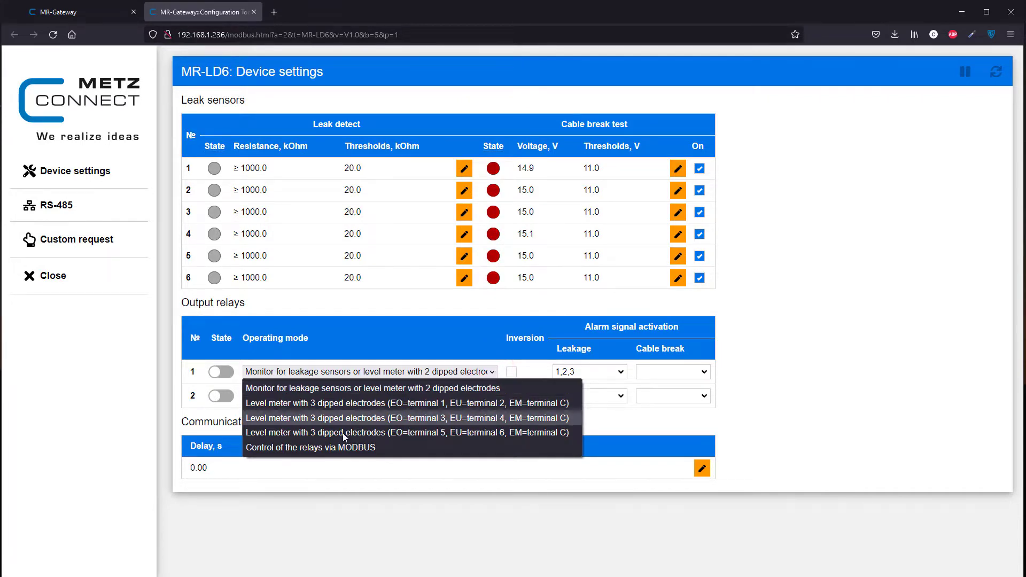
left_click(304, 449)
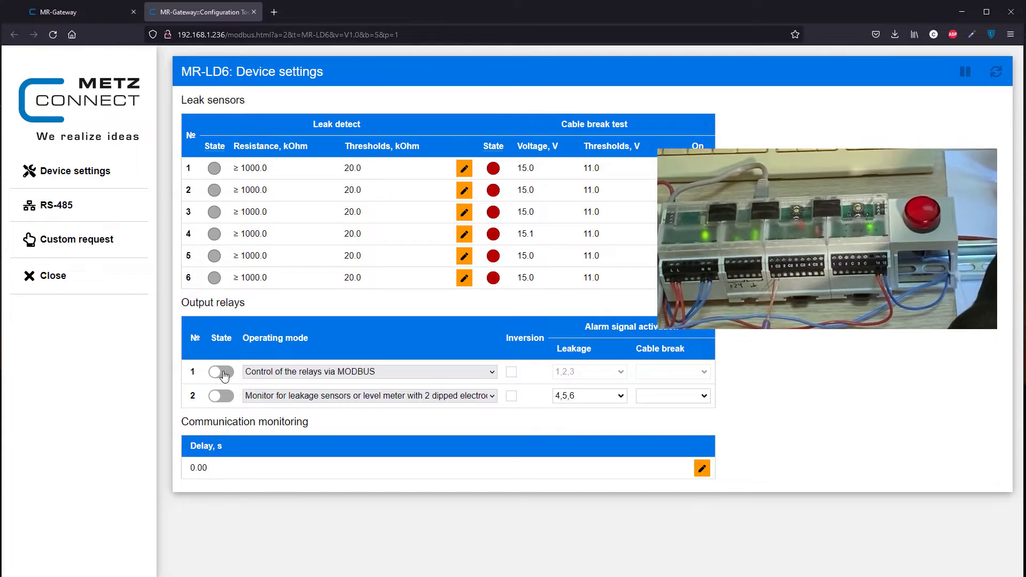
- Test output relay 1 by switching it on and off again, and close the MR-LD6 configuration
left_click(222, 373)
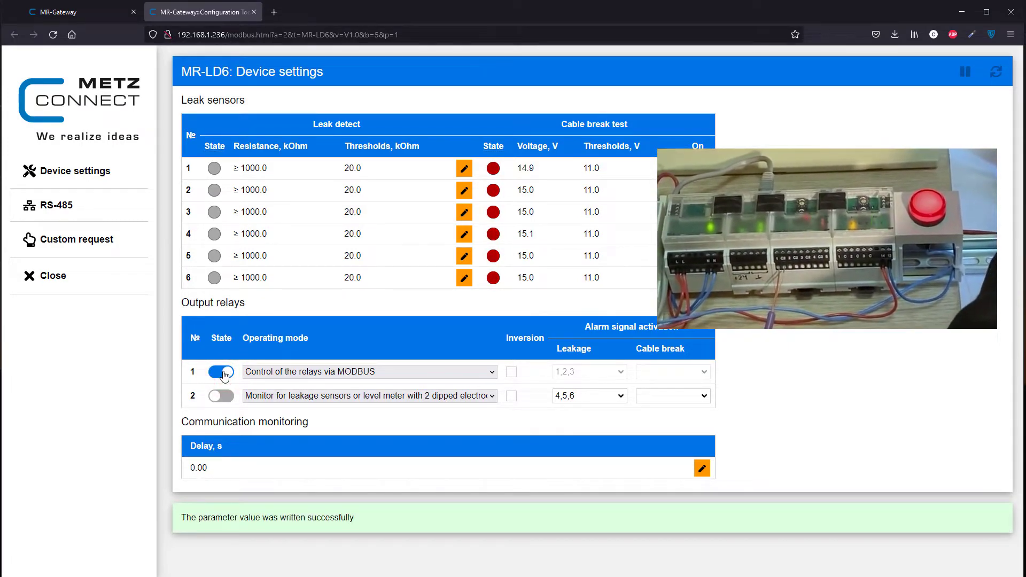
left_click(223, 373)
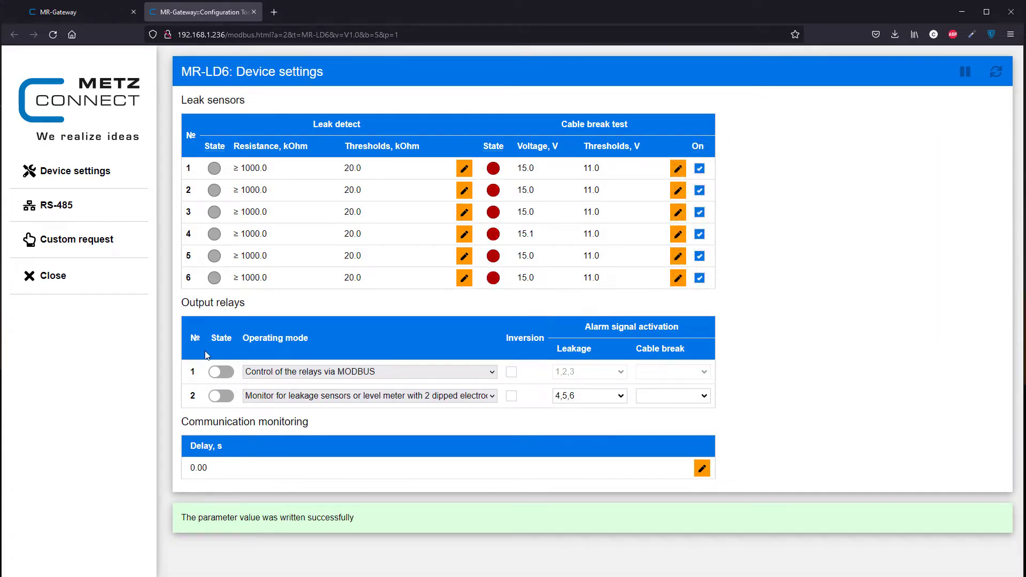
left_click(105, 278)
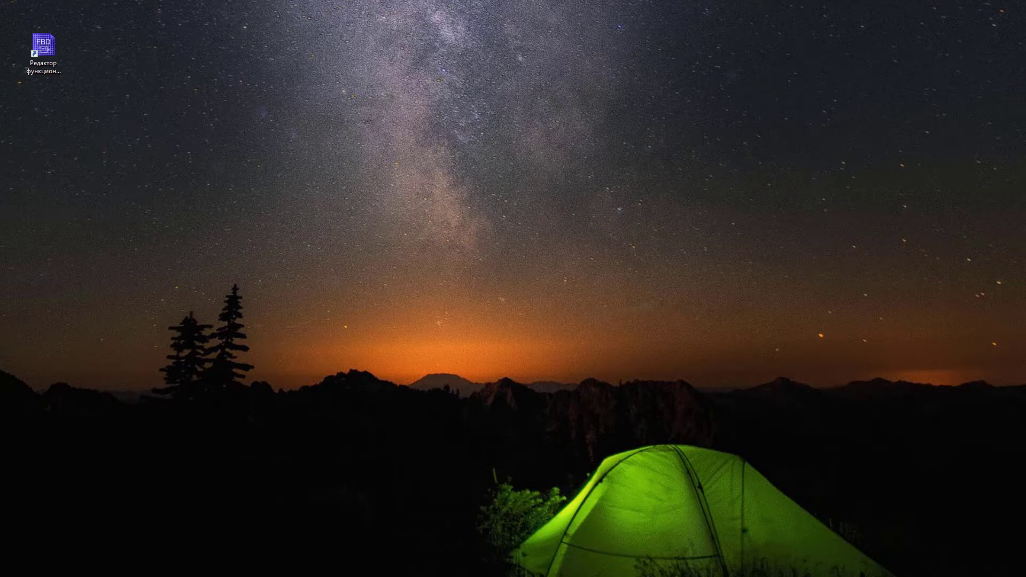
- Launch the FBD editor from the desktop and open the schematic "temperature controller 1" from the examples folder
double_click(50, 42)
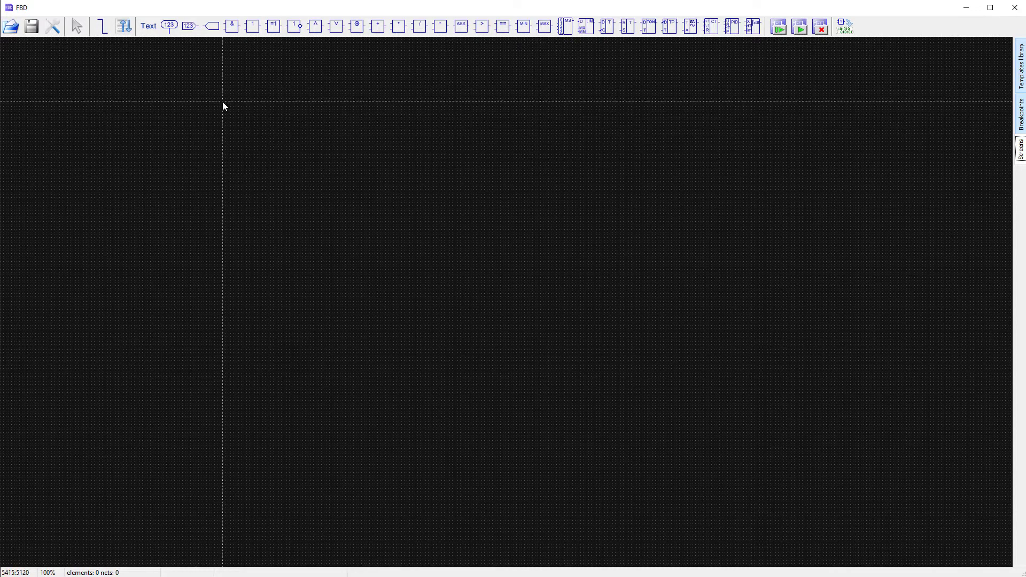
left_click(12, 29)
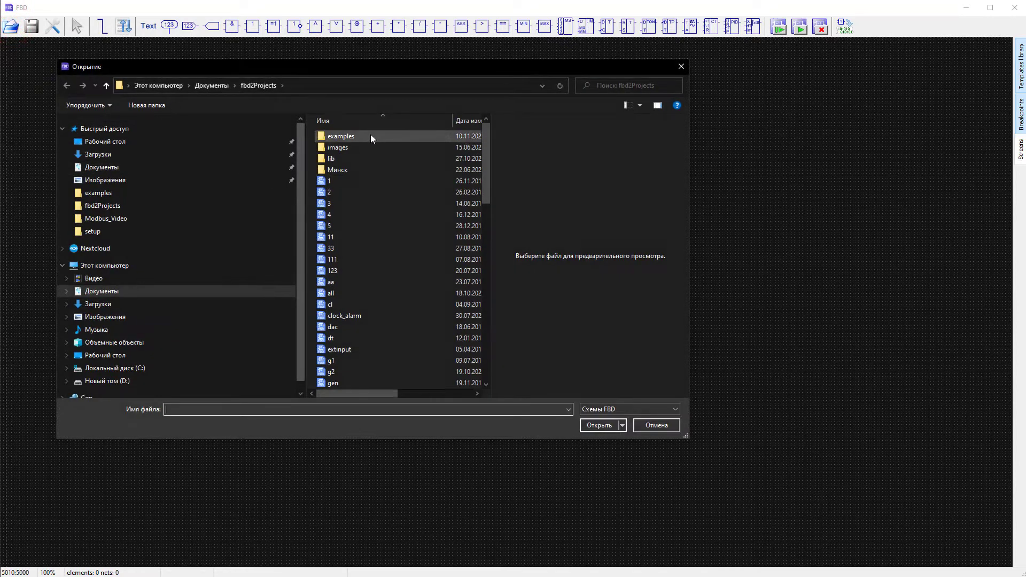
double_click(362, 137)
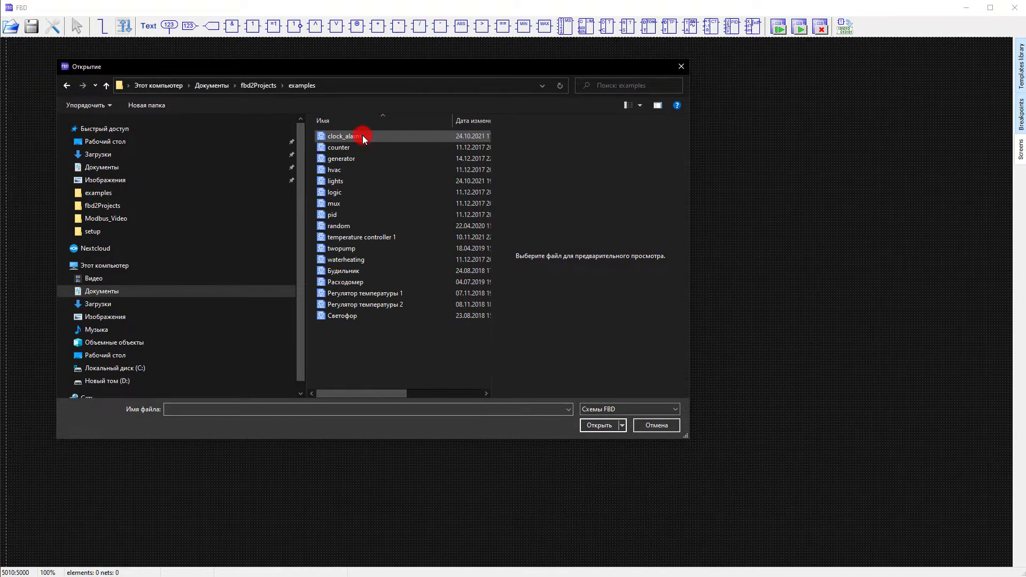
left_click(396, 237)
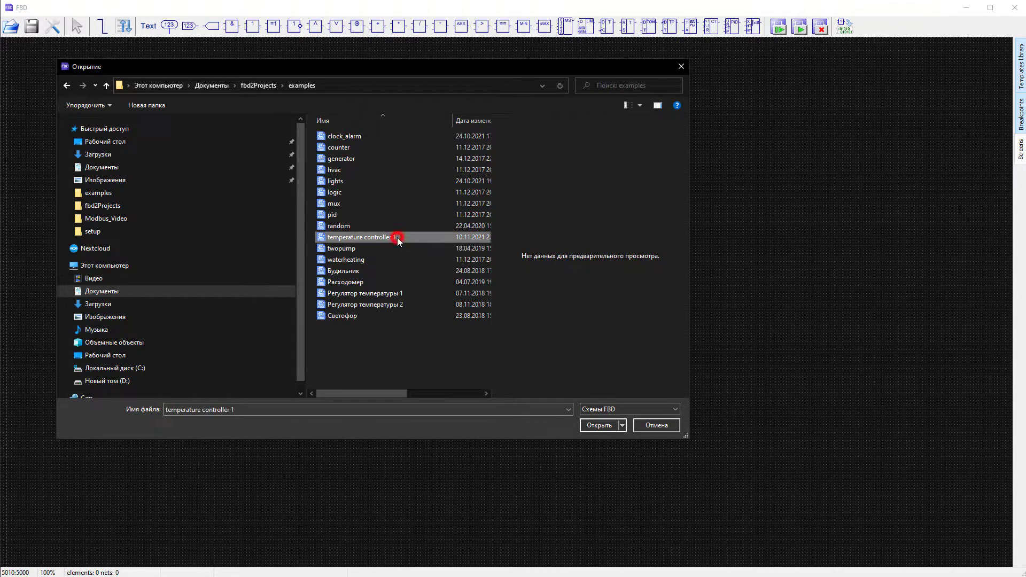
left_click(608, 428)
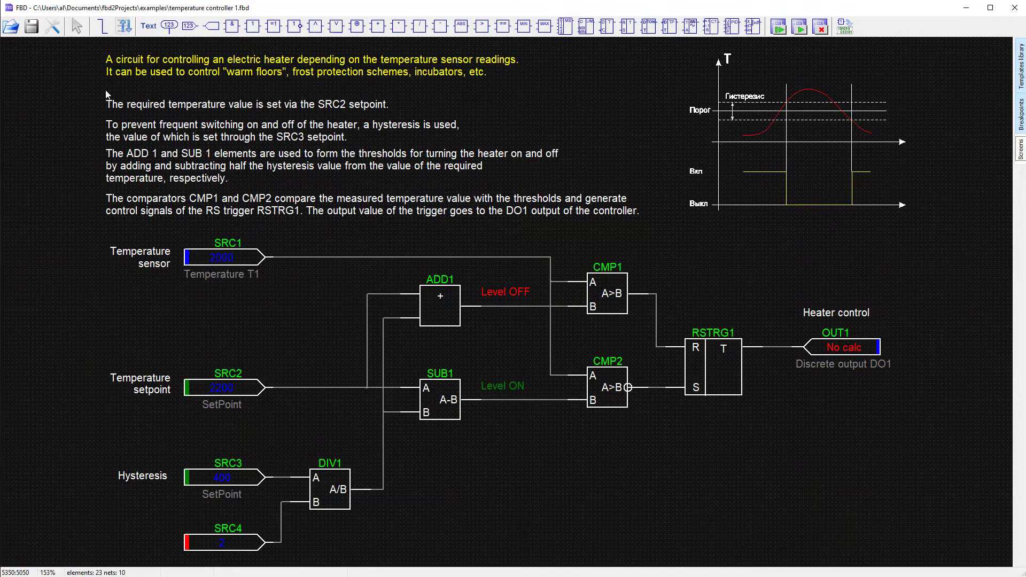
- Save the schematic as a copy named modbus_metz in the fbd2Projects folder
key("alt")
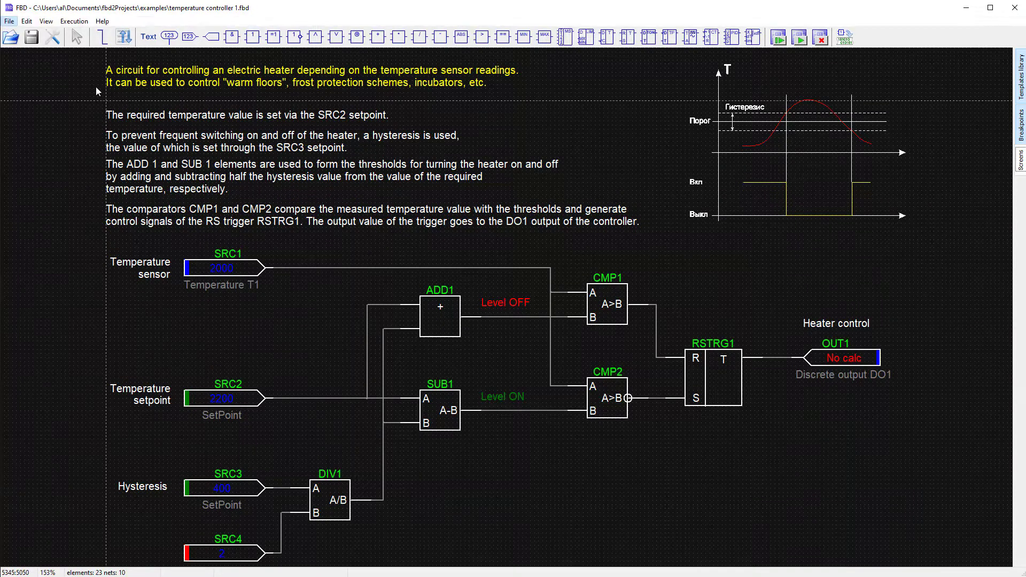
left_click(10, 23)
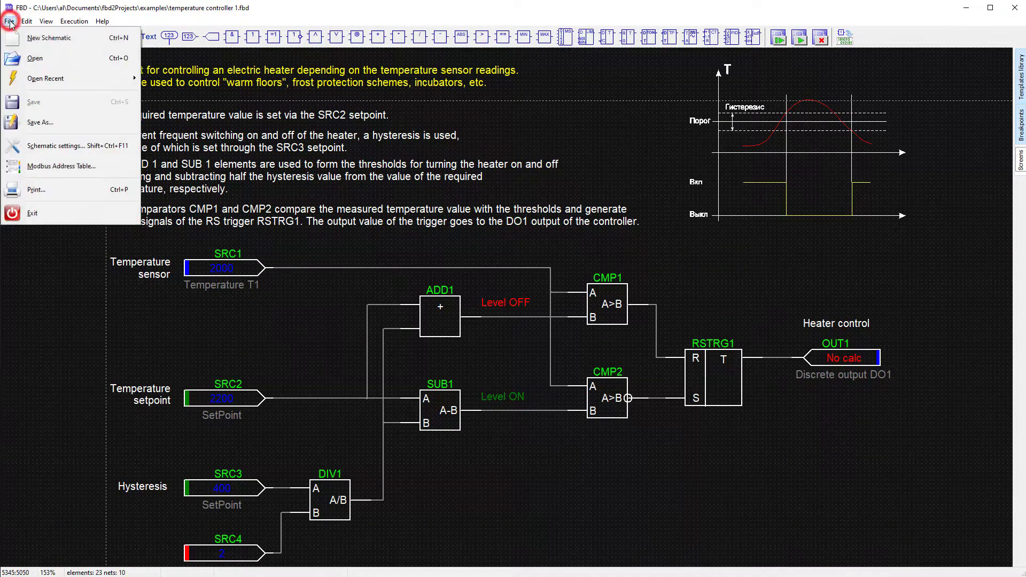
left_click(63, 121)
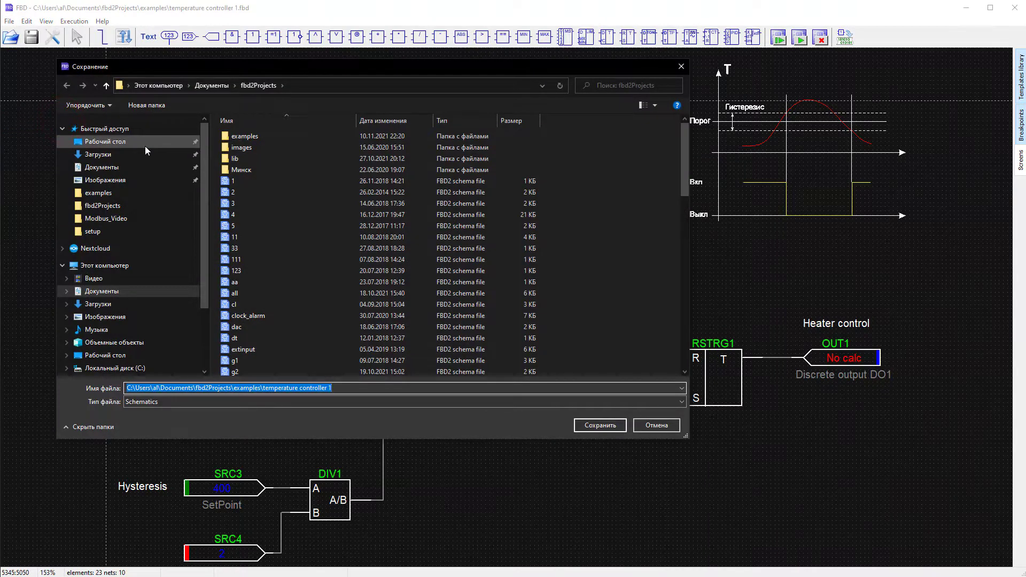
type("modbu")
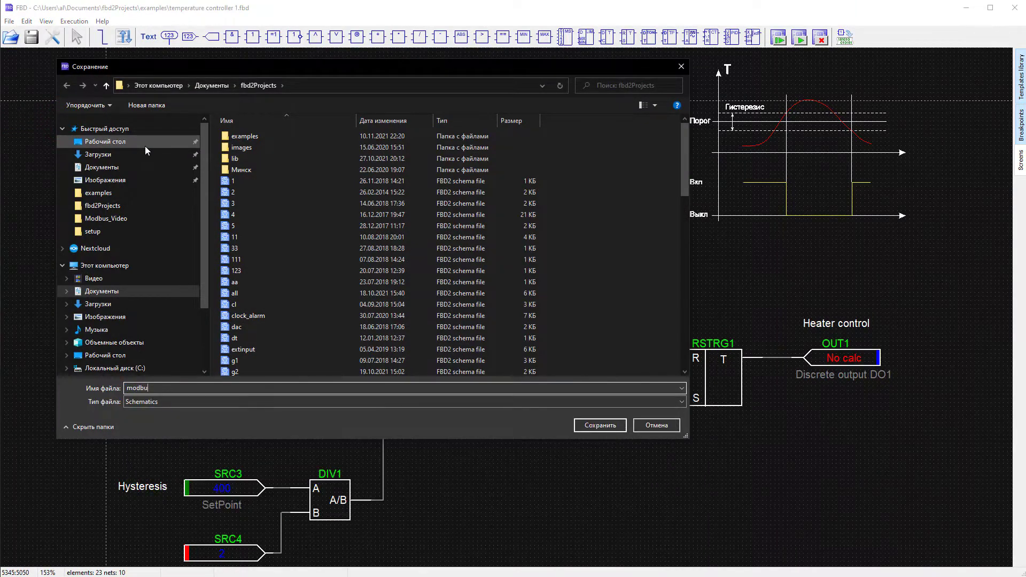
type("s_metz")
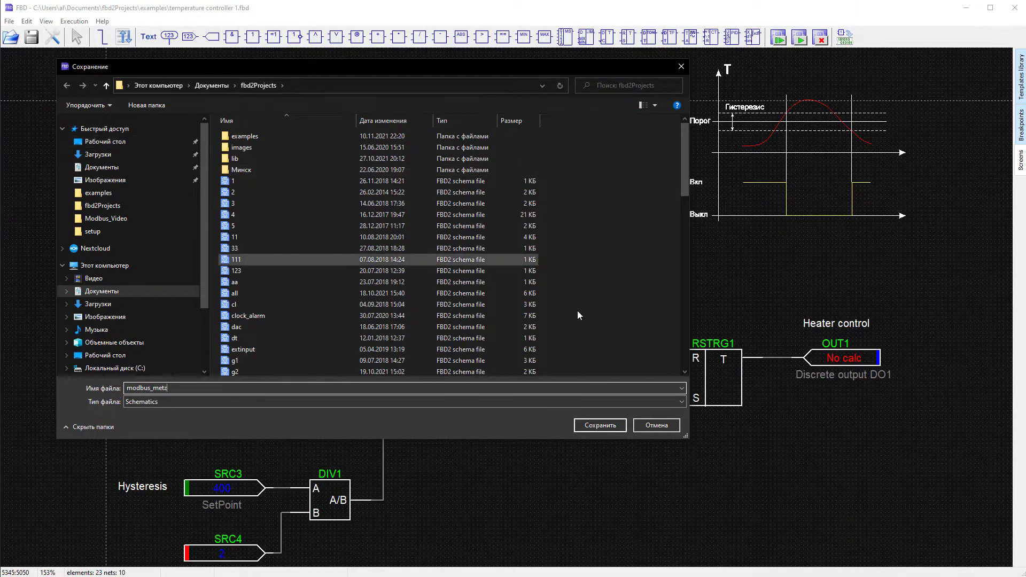
left_click(606, 431)
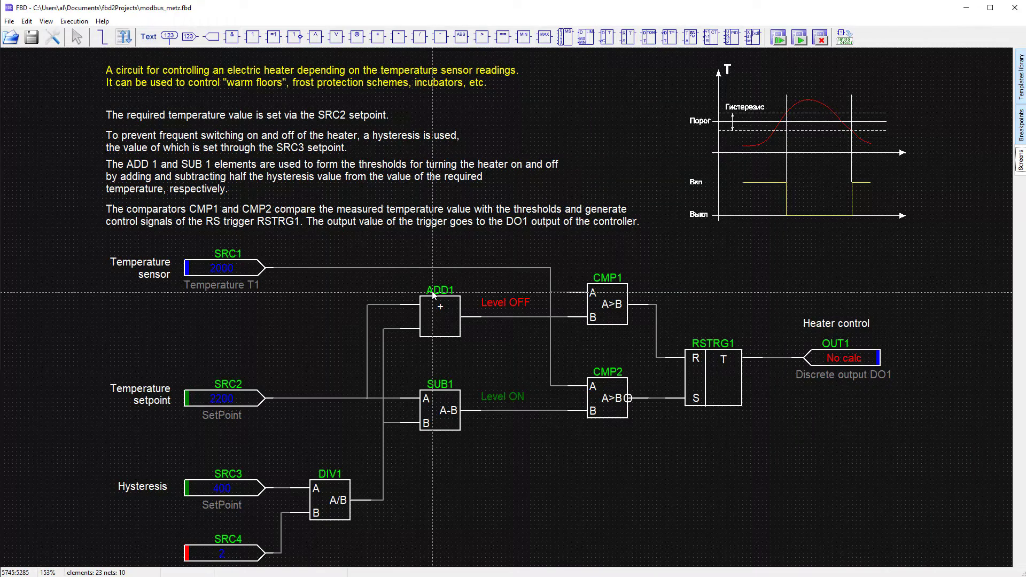
- Examine the temperature sensor, setpoint and hysteresis inputs SRC1, SRC2 and SRC3, keeping SRC1 in its original place
left_click(247, 262)
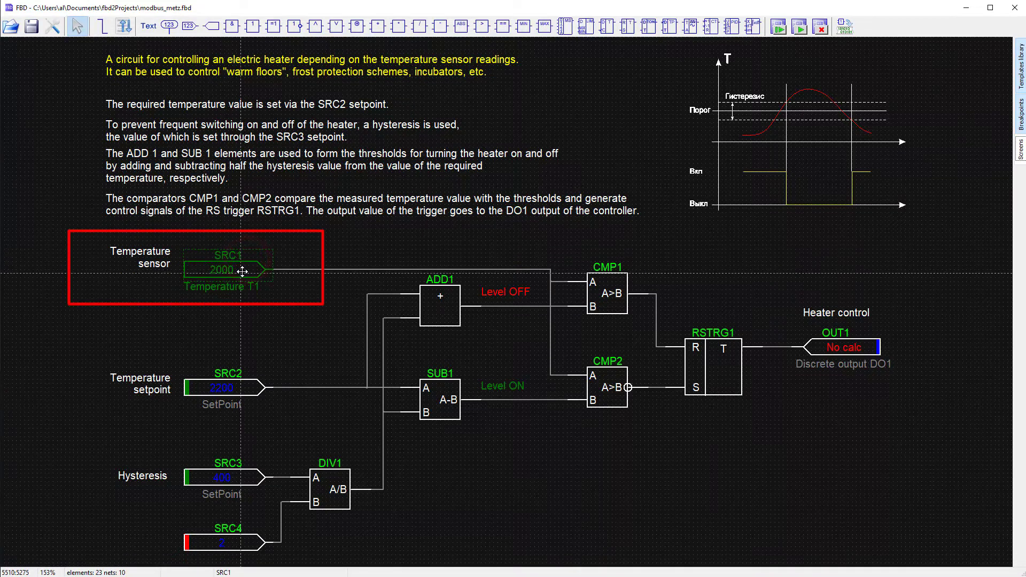
left_click_drag(242, 272, 243, 258)
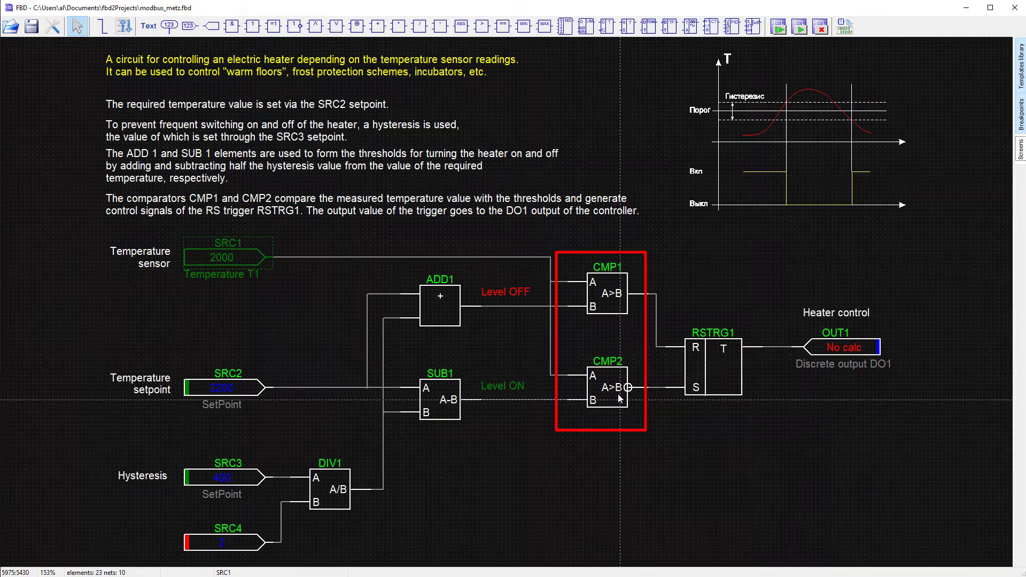
left_click(211, 394)
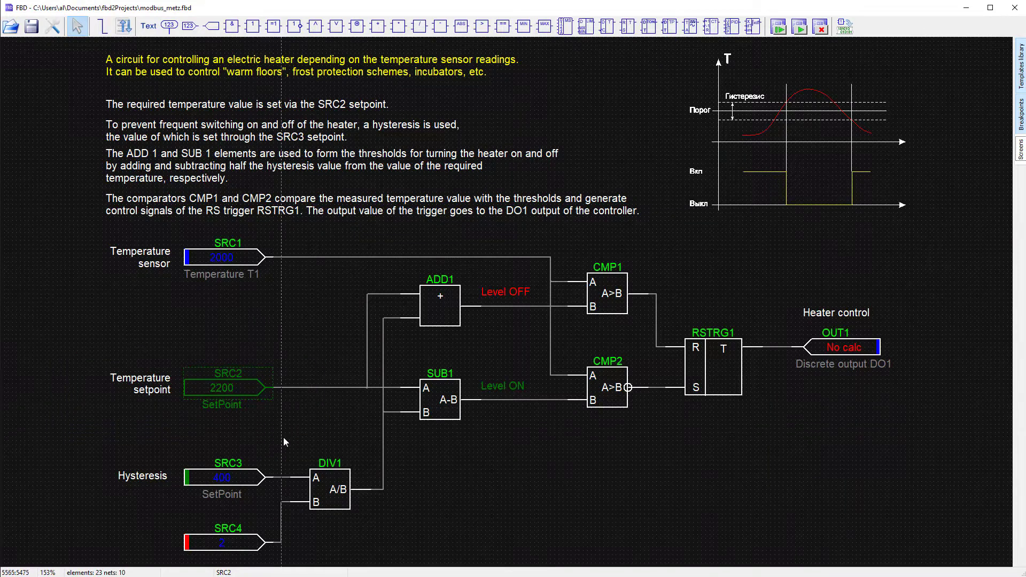
left_click(249, 481)
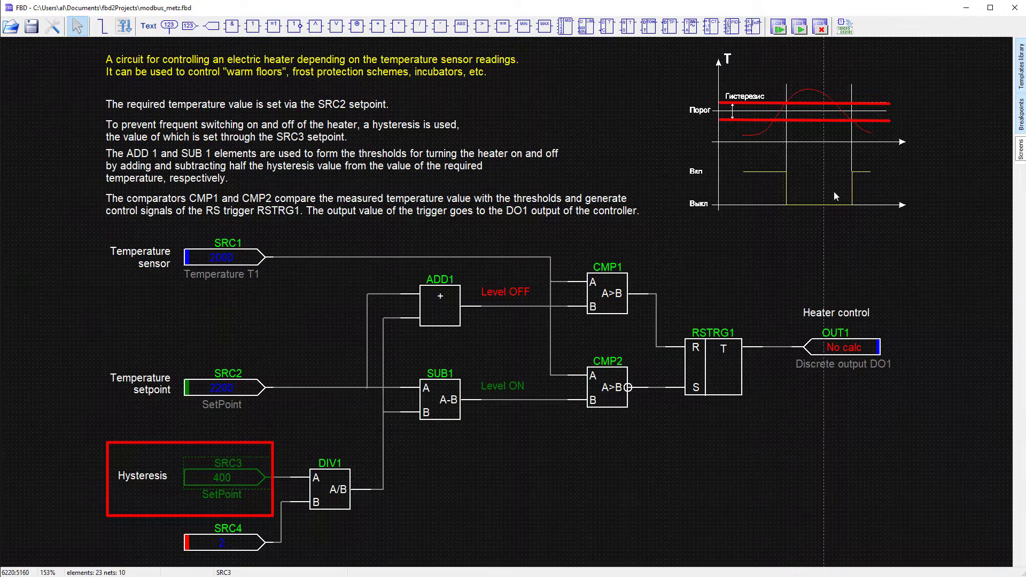
- Examine the hysteresis divider DIV1 with SRC4, the SRC1 connections to comparators CMP1 and CMP2, trigger RSTRG1 and heater output OUT1
left_click(249, 437)
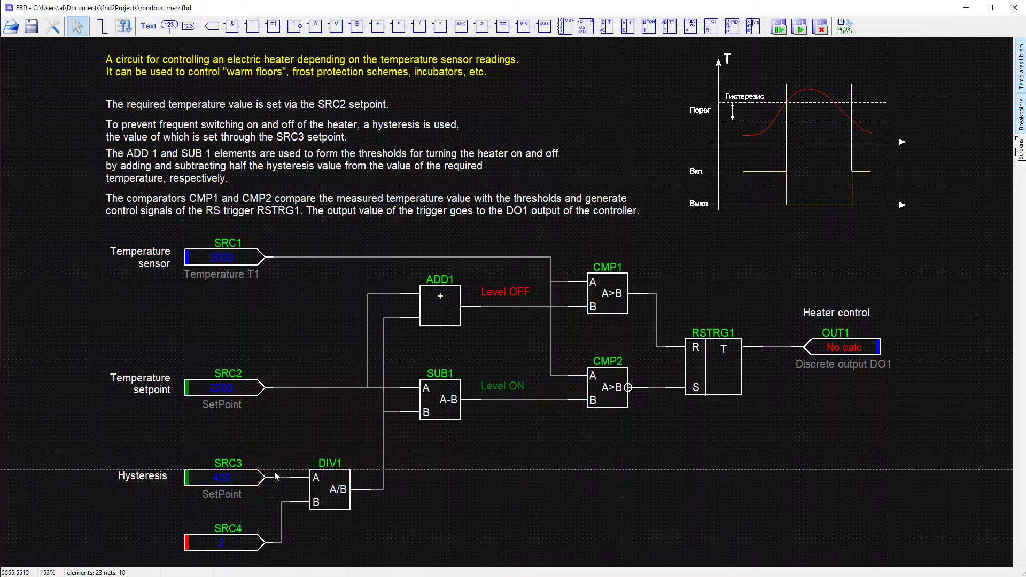
left_click(339, 479)
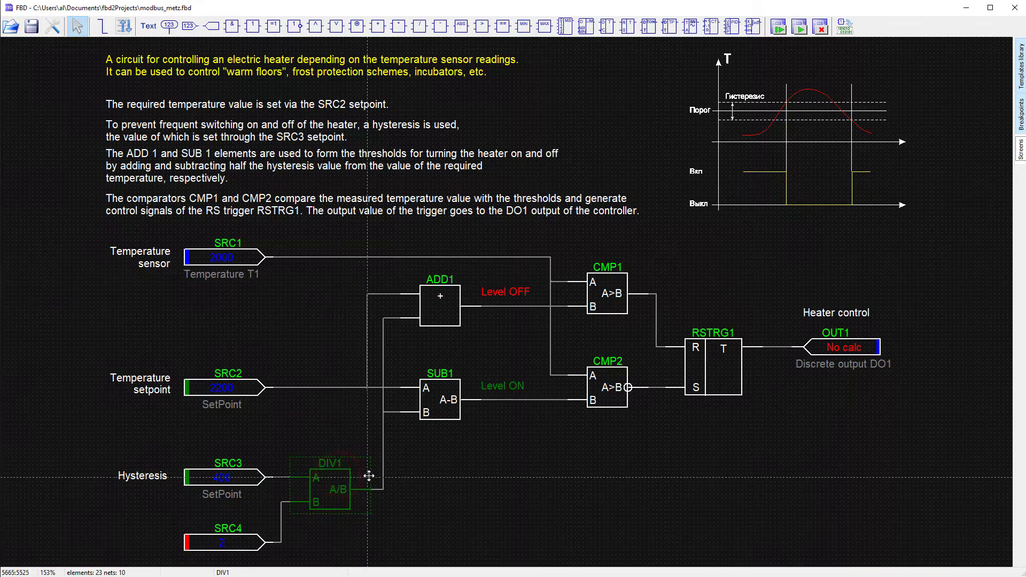
left_click(241, 540)
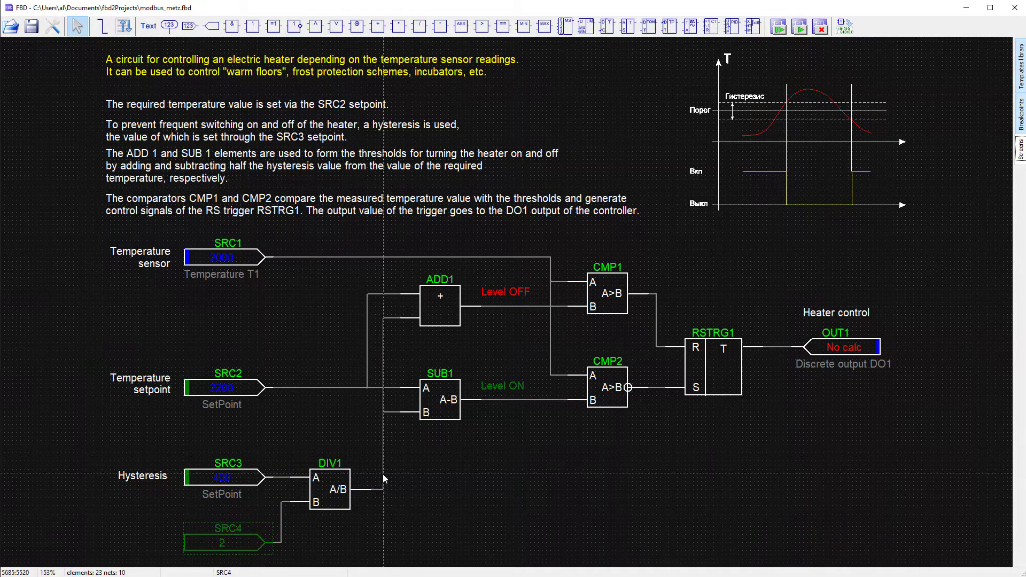
left_click(382, 473)
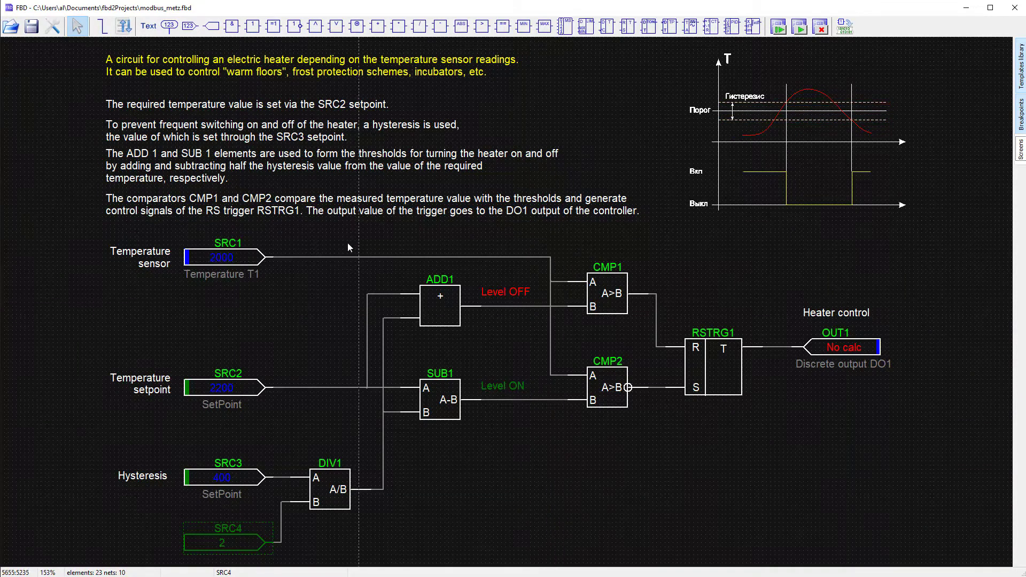
left_click(233, 253)
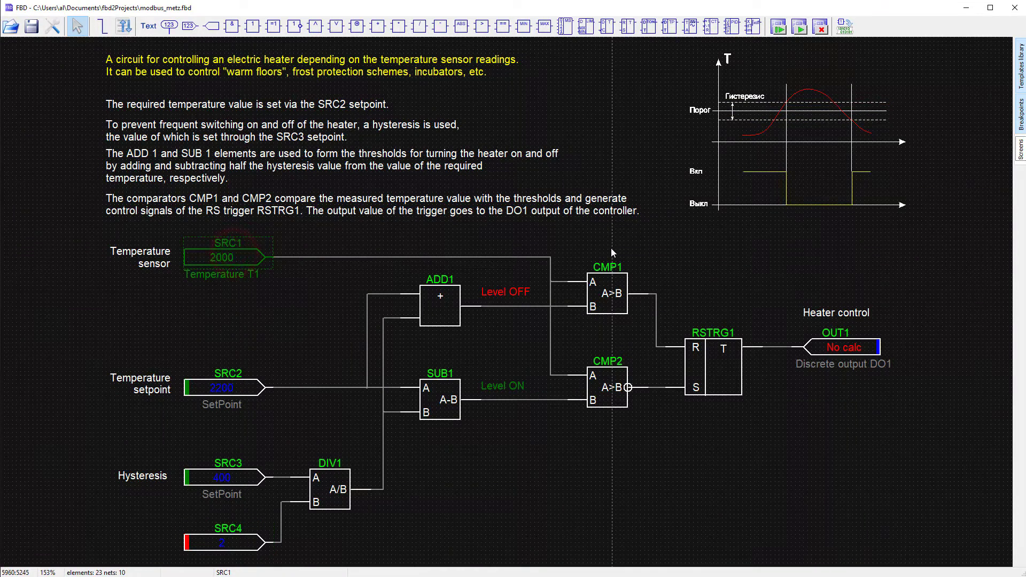
left_click(609, 286)
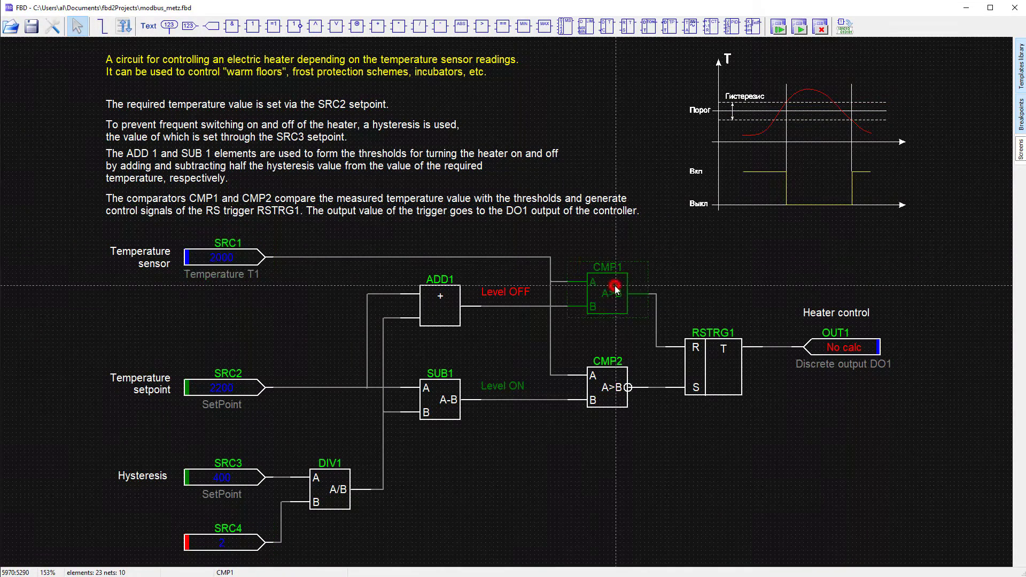
left_click(612, 388)
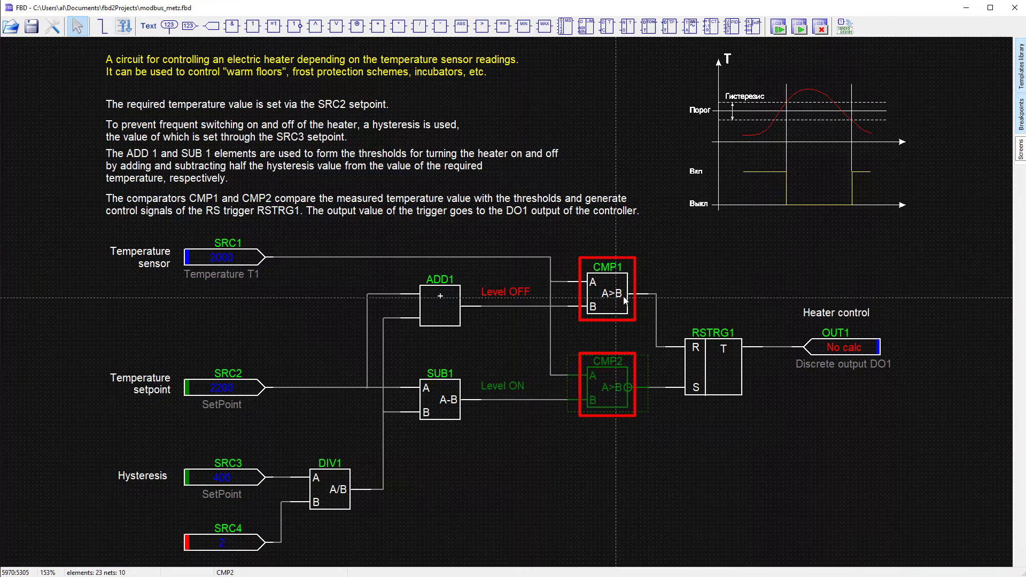
left_click(609, 428)
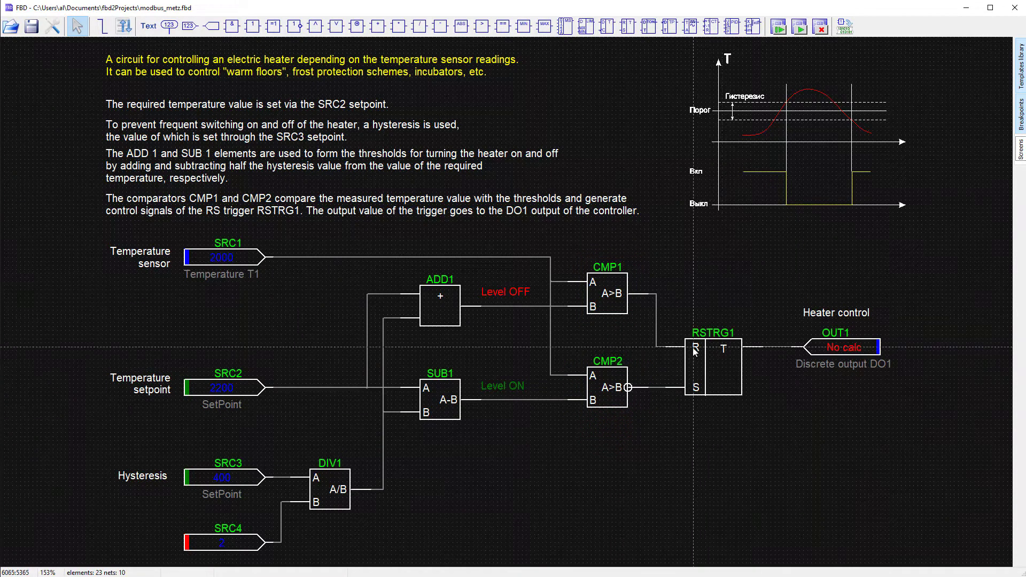
left_click(720, 376)
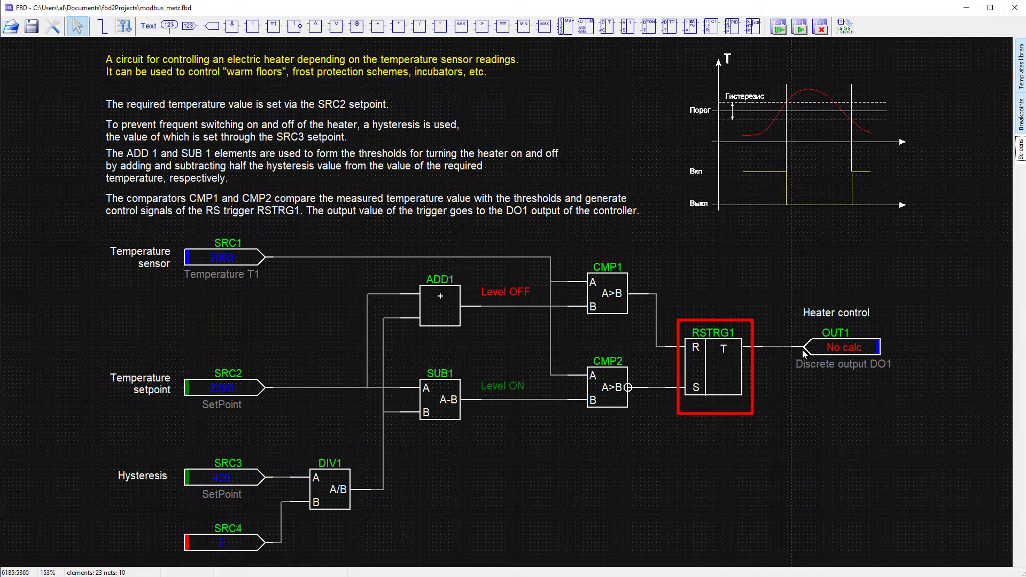
left_click(850, 351)
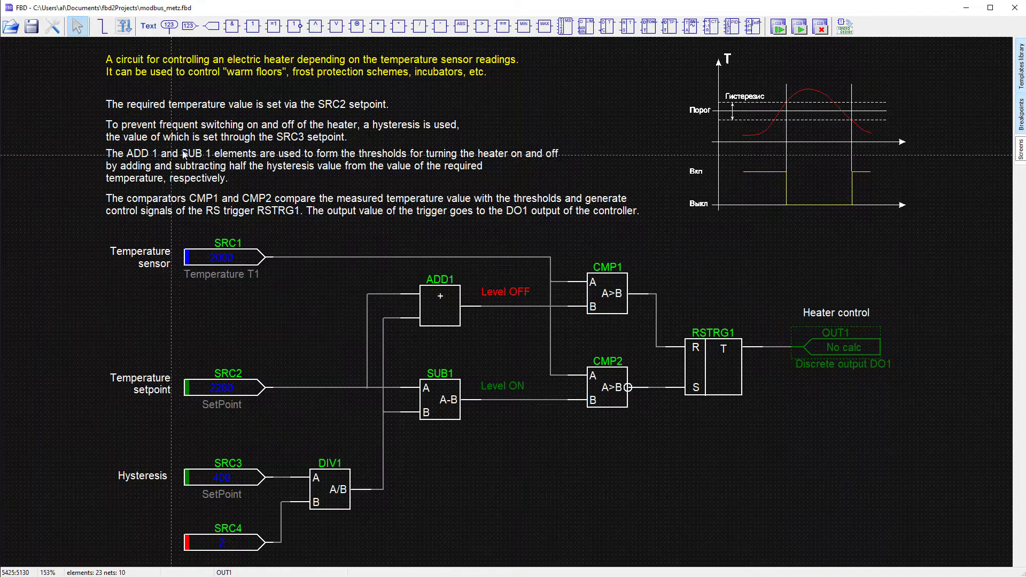
- Place a value label in the free space just below the SRC1 temperature sensor input
left_click(168, 27)
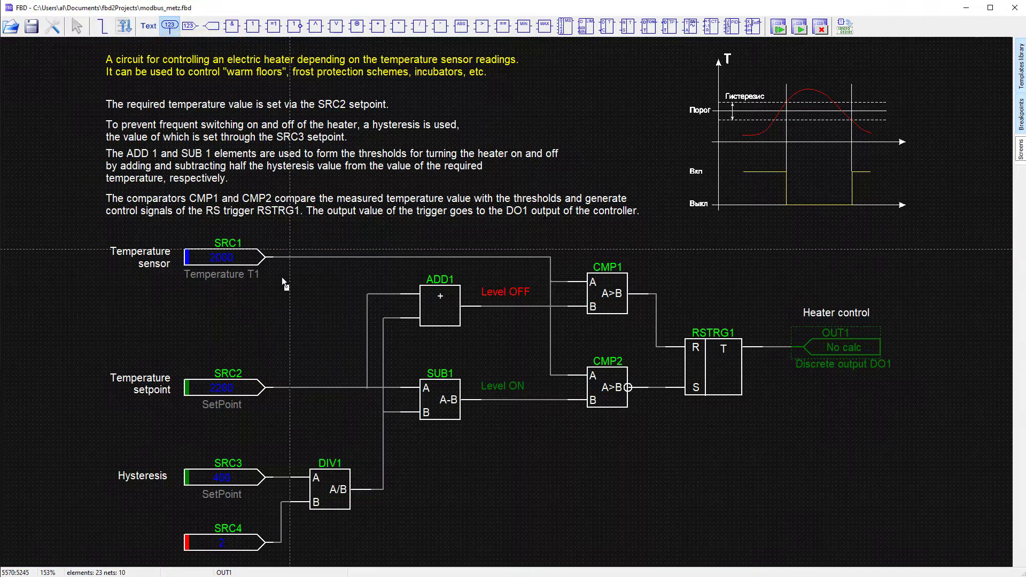
left_click(269, 309)
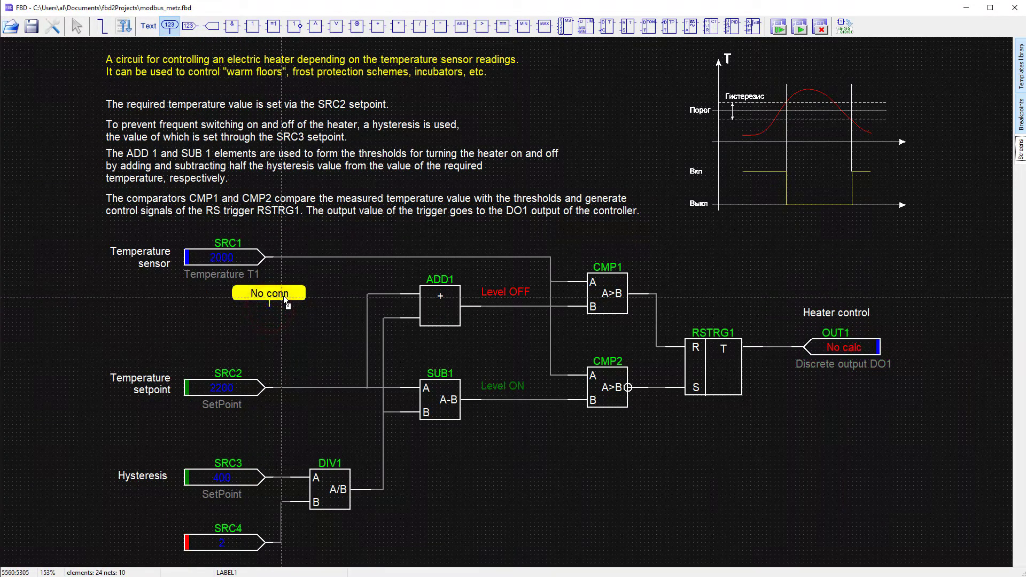
left_click_drag(284, 297, 284, 308)
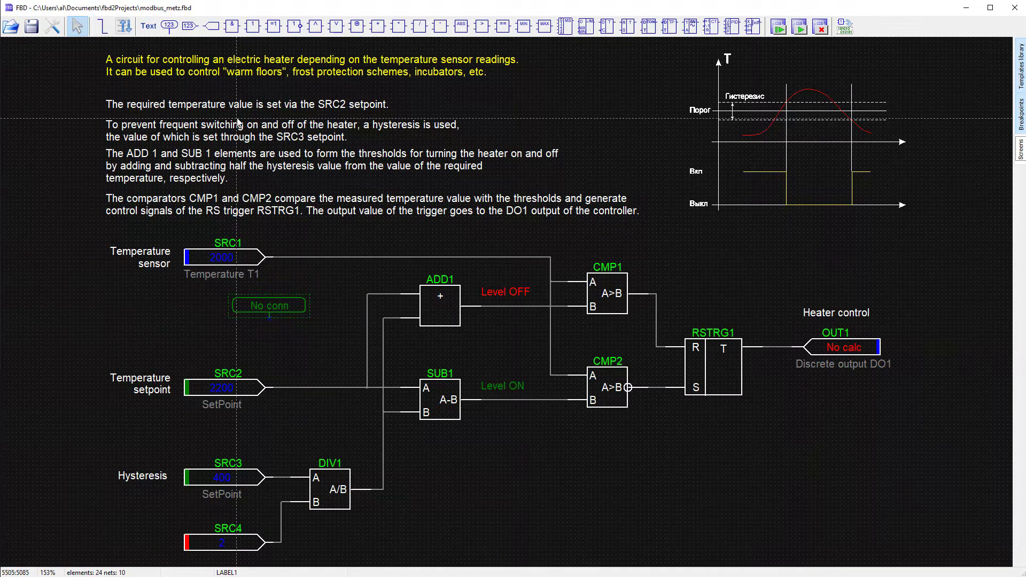
- Wire the SRC1 output line to the pin of the value label below it and leave wire drawing
left_click(101, 26)
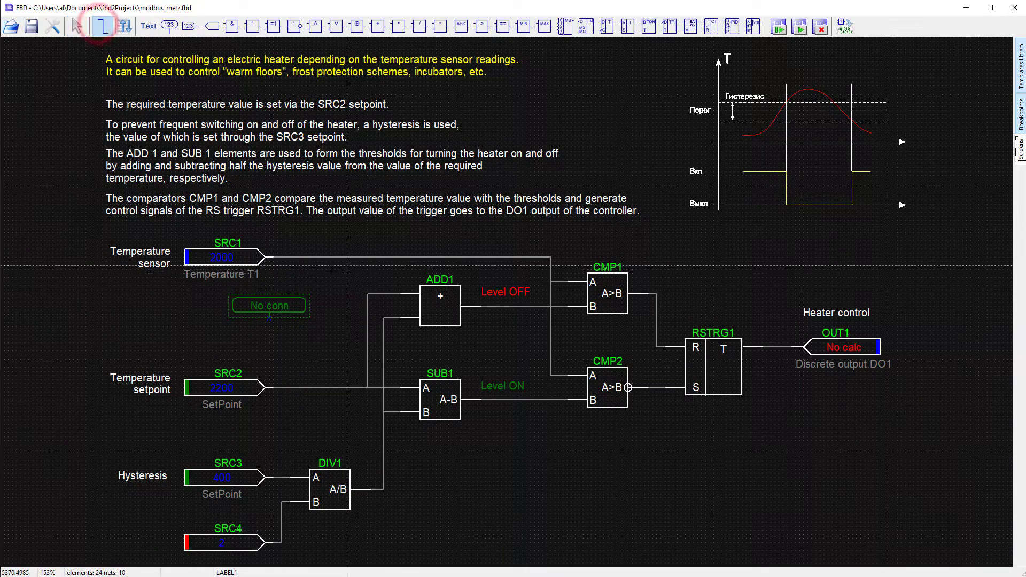
left_click(342, 257)
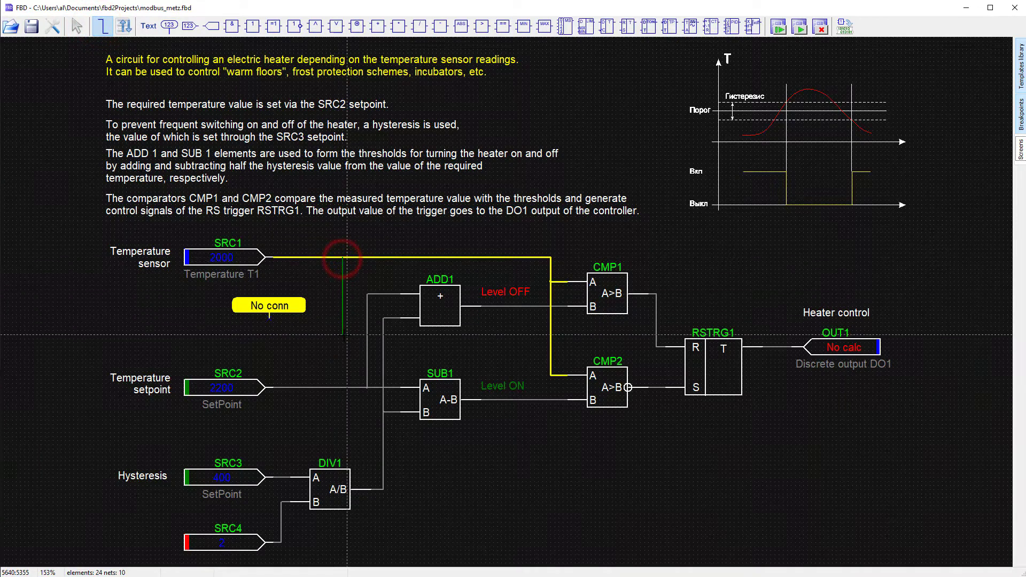
left_click(343, 335)
left_click(269, 335)
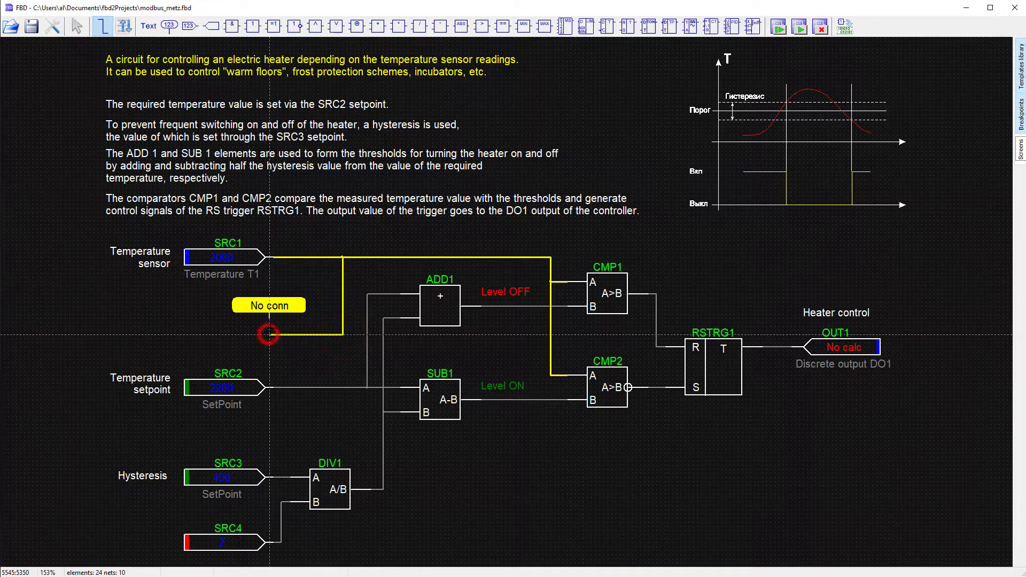
left_click(269, 314)
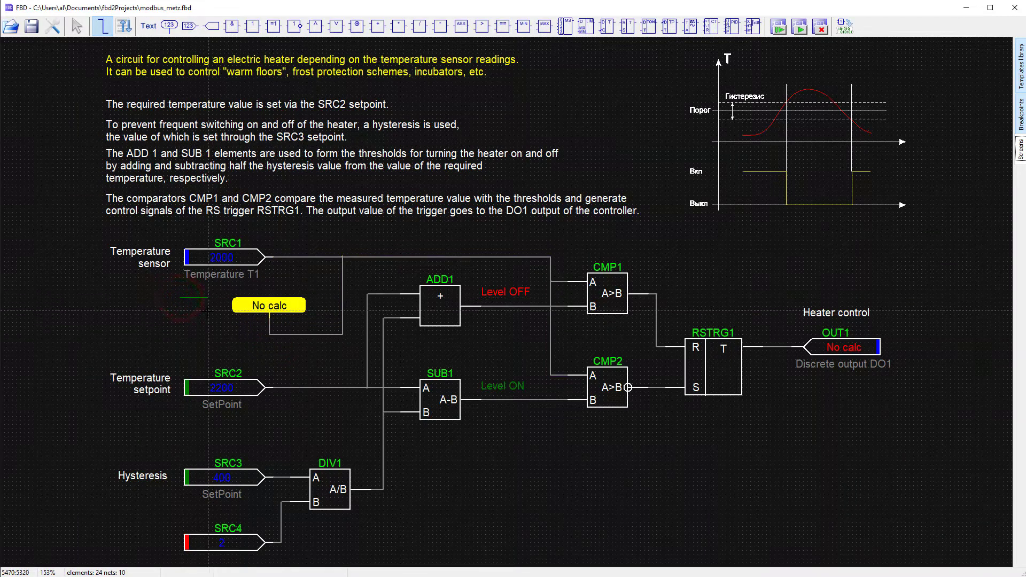
key("Escape")
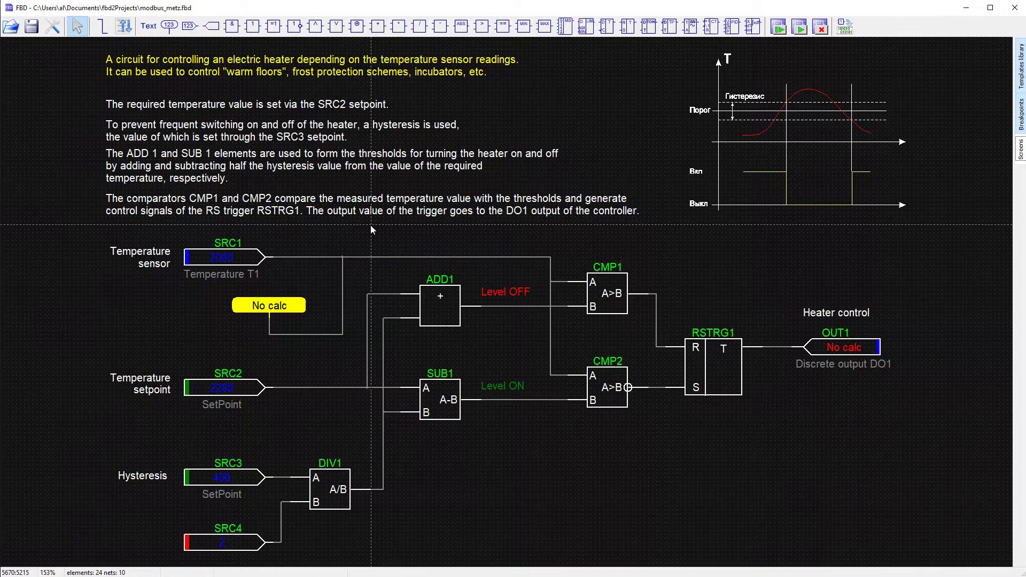
- Change the type of input SRC1 to Modbus reading and set its default signal value to -1
double_click(233, 257)
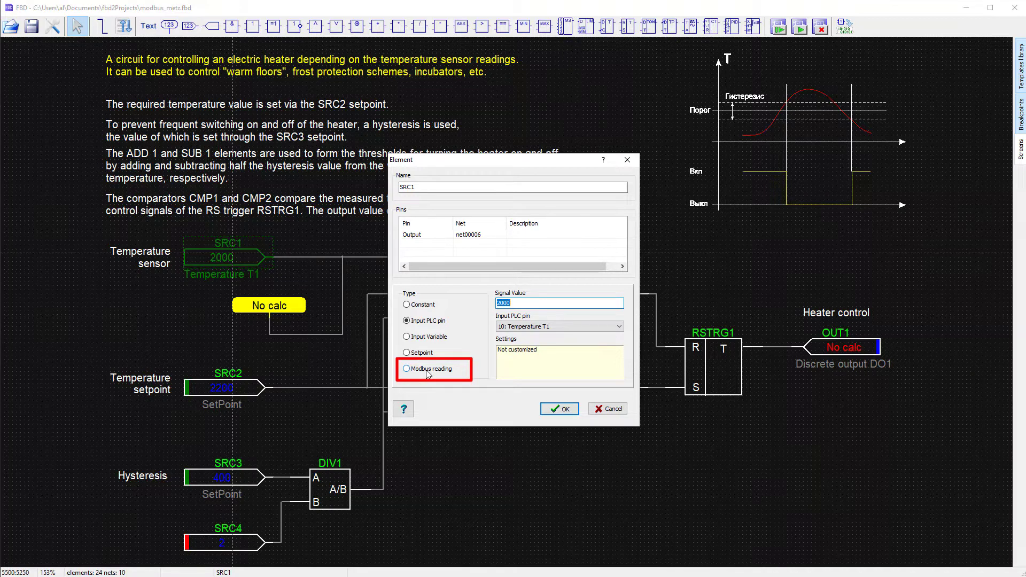
left_click(406, 369)
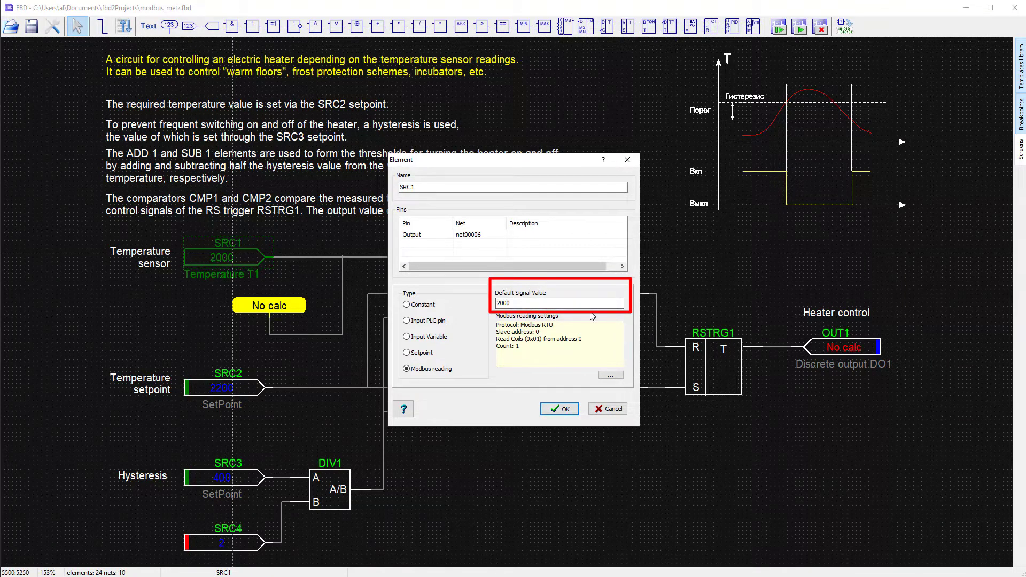
left_click(522, 304)
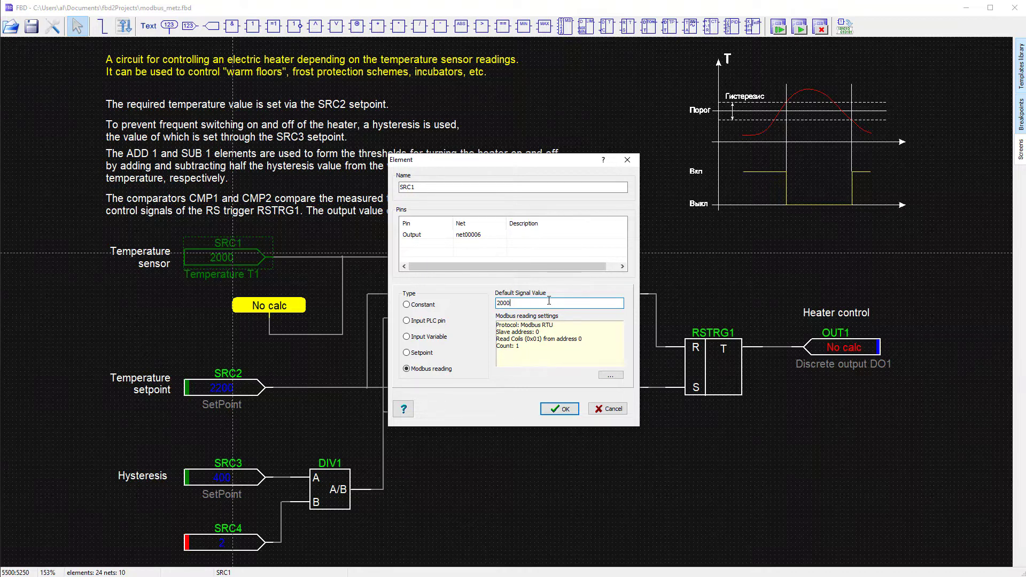
key("BackSpace")
key("BackSpace")
key("BackSpace")
key("BackSpace")
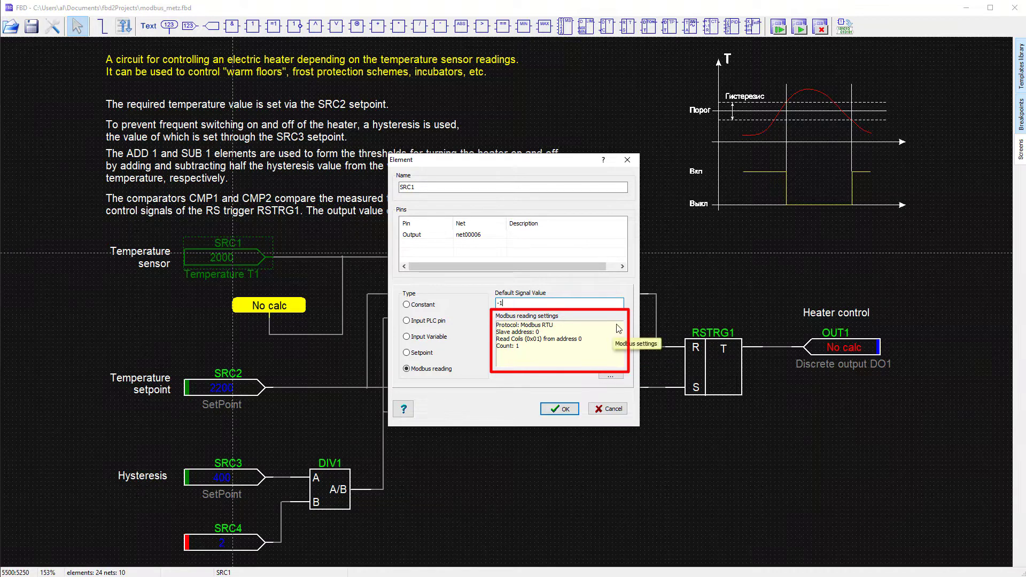
- In SRC1's Modbus reading settings, select Modbus TCP with IP address 192.168.1.236 and Unit ID 1
left_click(612, 377)
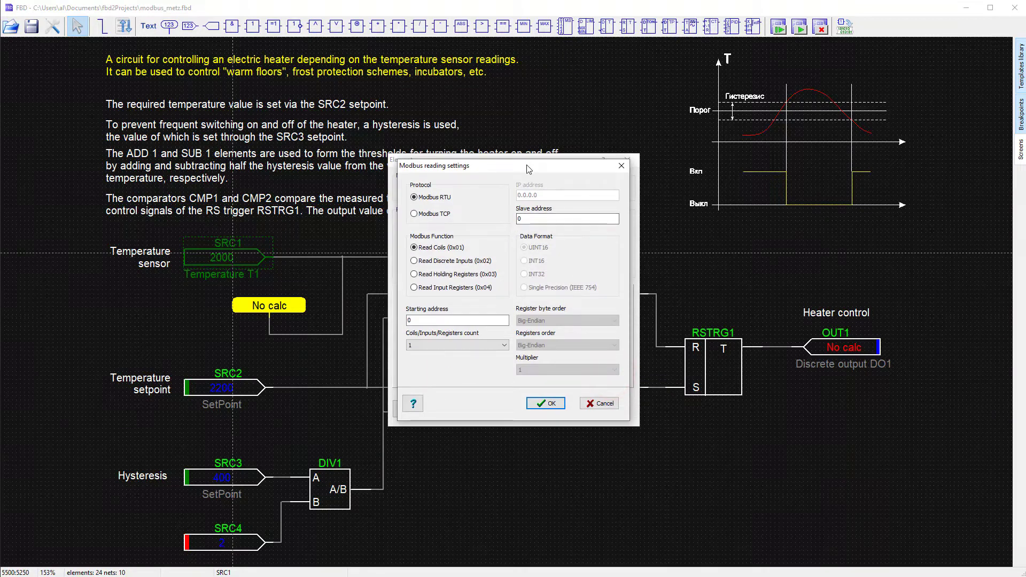
left_click_drag(528, 169, 331, 134)
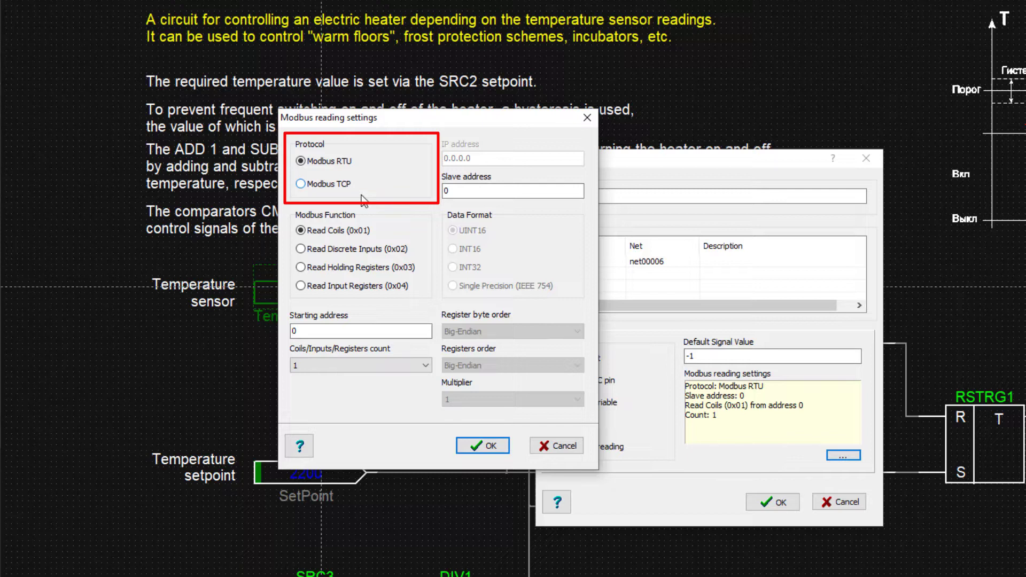
left_click(331, 185)
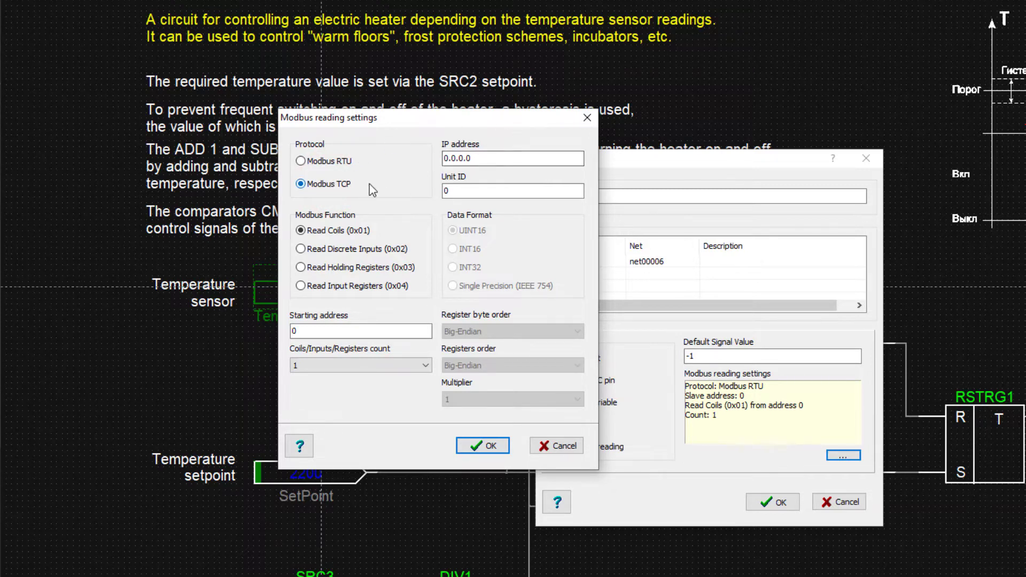
double_click(492, 157)
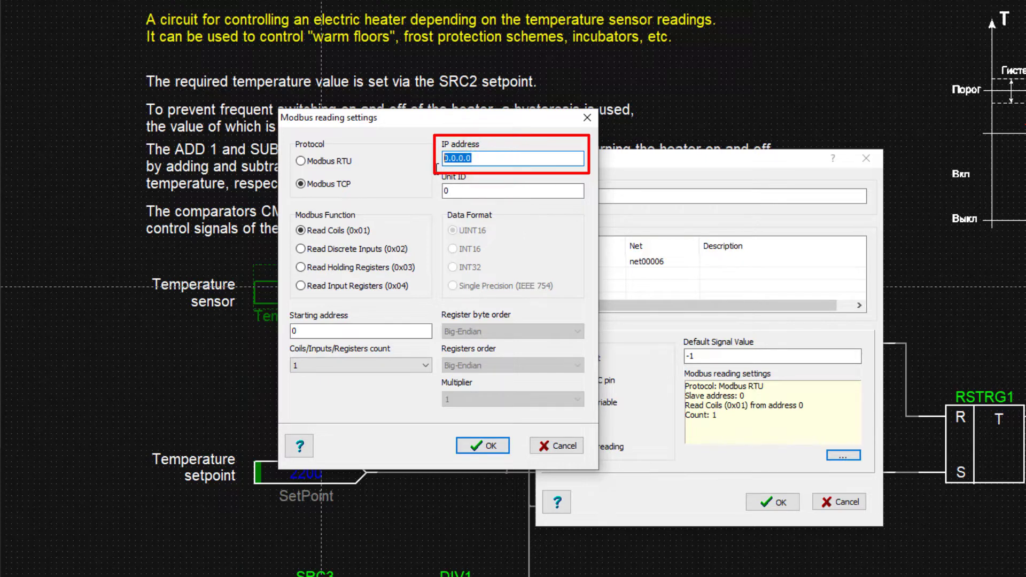
type("192.168")
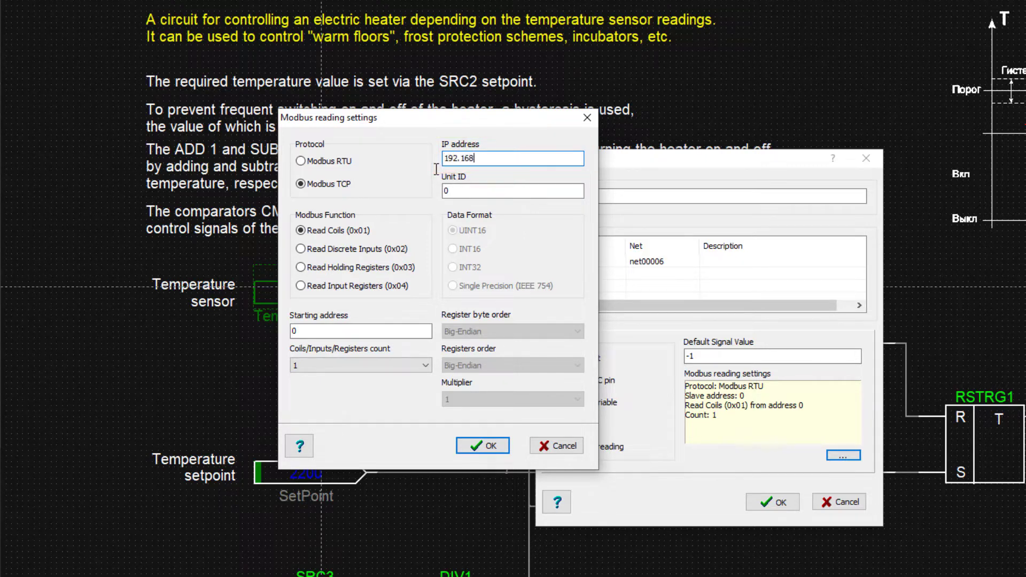
type(".1.236")
left_click(486, 193)
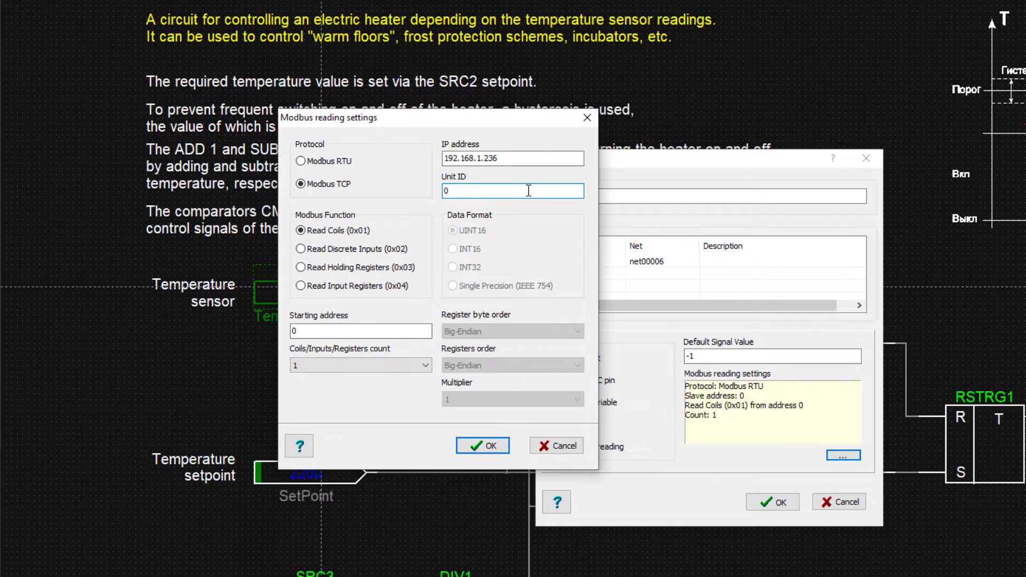
key("BackSpace")
type("1")
- Select Read Input Registers (0x04) with Single Precision (IEEE 754) data, keeping Big-Endian for both the byte order and the registers order
left_click(350, 287)
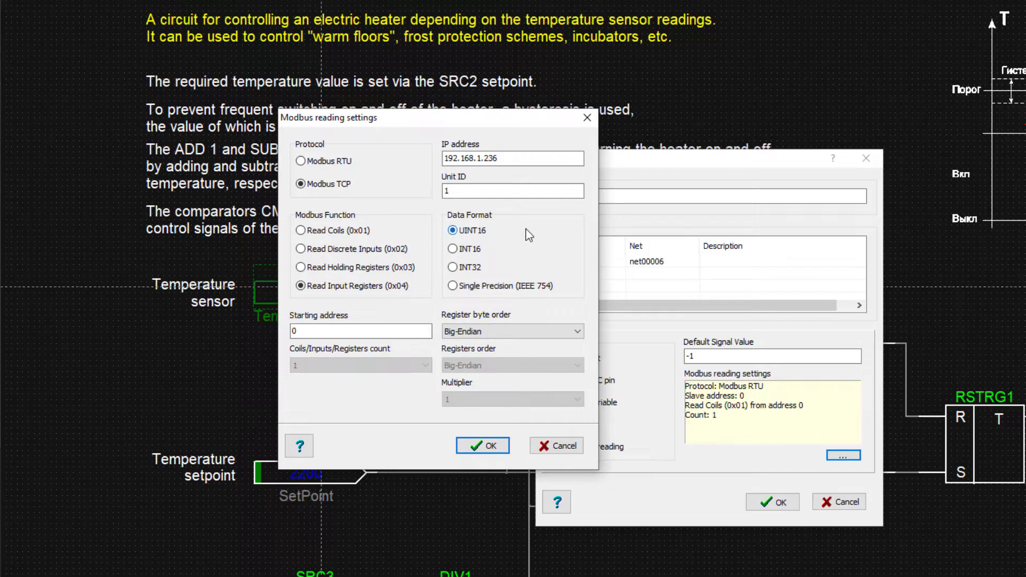
left_click(474, 290)
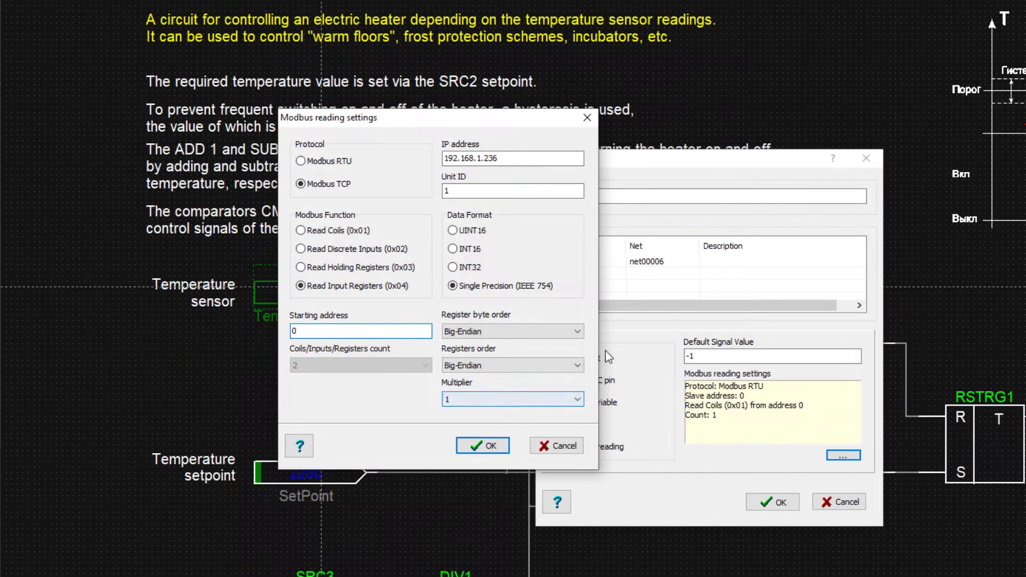
left_click(561, 332)
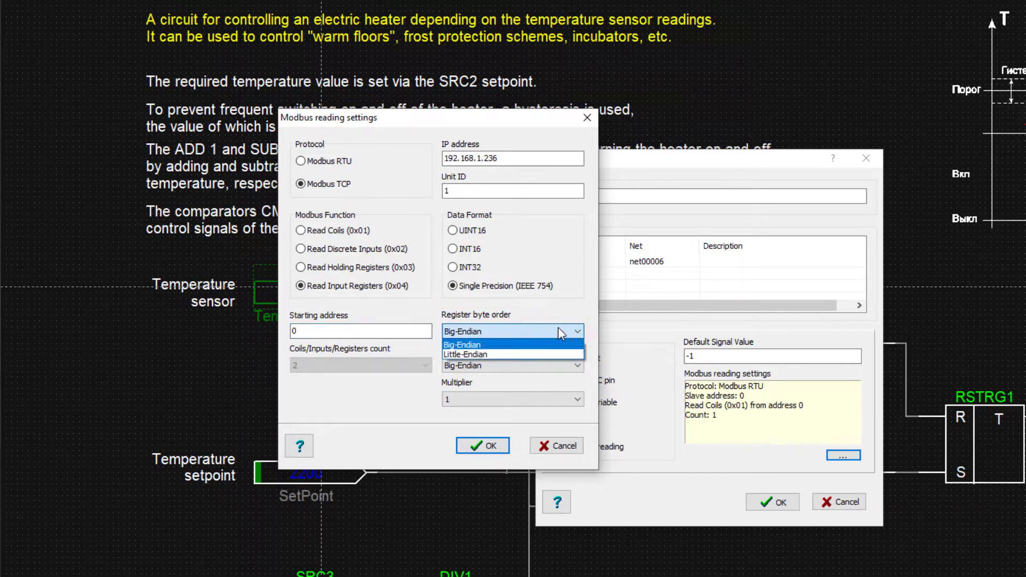
left_click(558, 328)
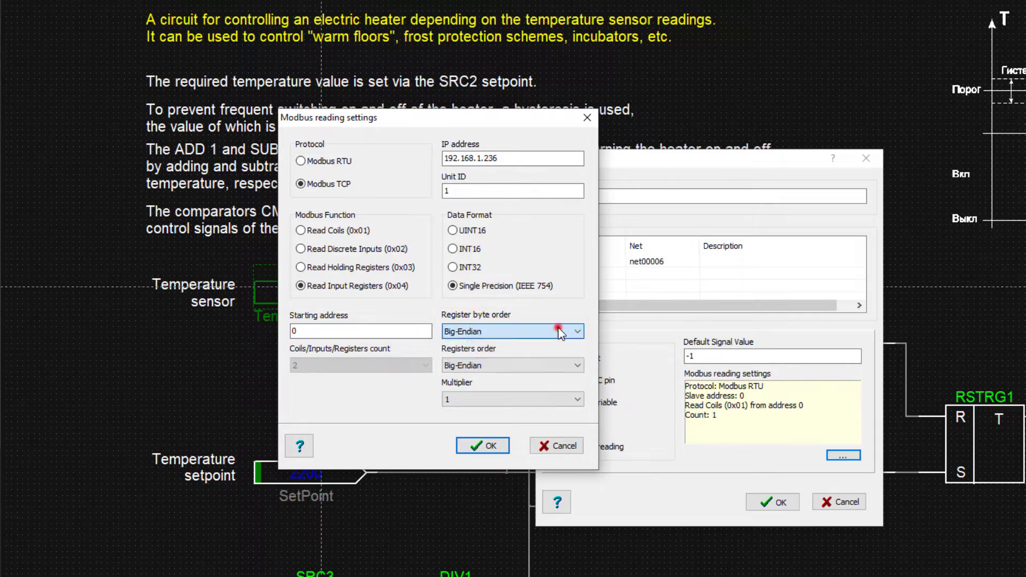
left_click(553, 373)
left_click(553, 371)
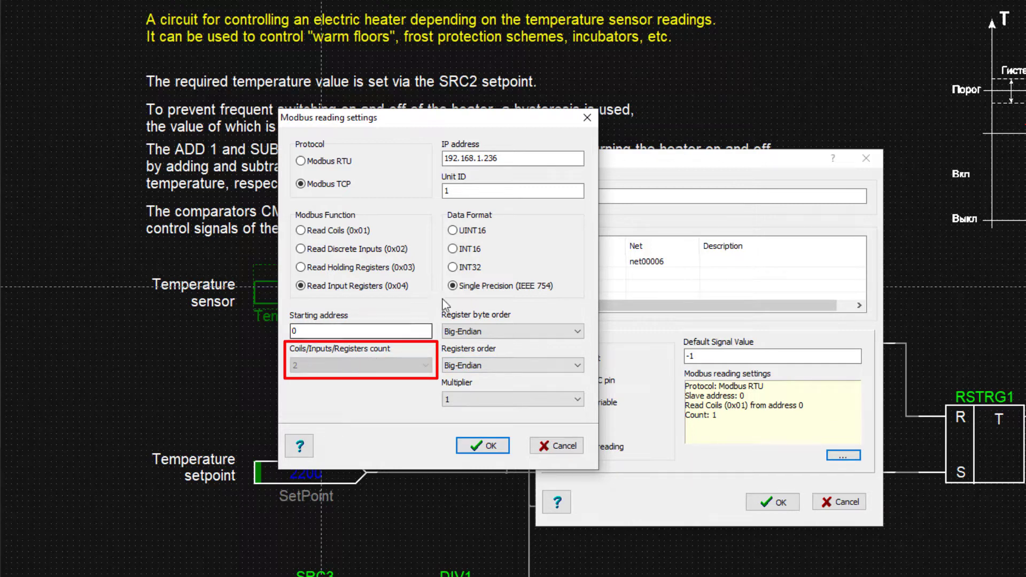
- Compare the register count for the INT32, INT16 and UINT16 data formats, returning to Single Precision (IEEE 754)
left_click(468, 270)
left_click(474, 247)
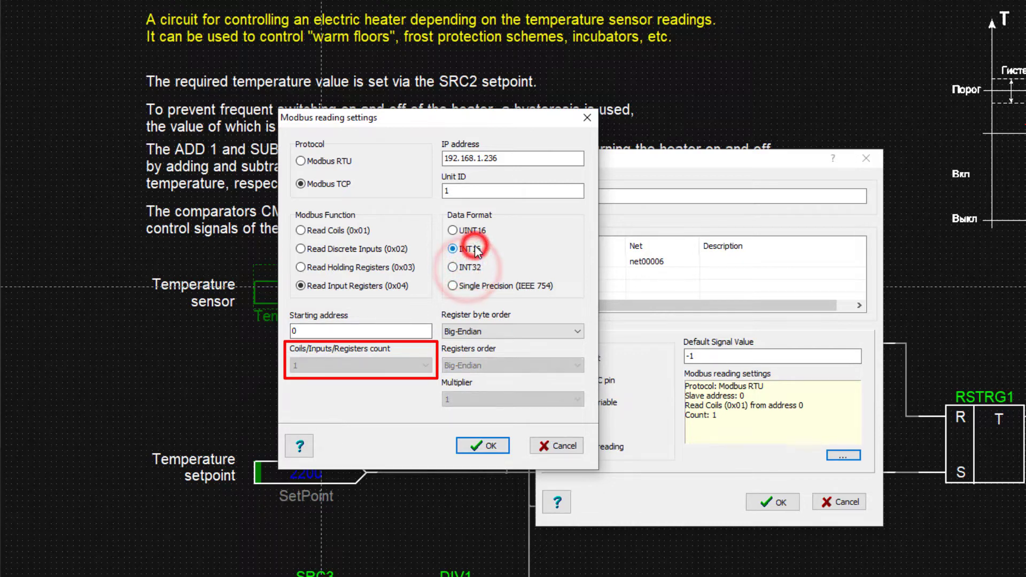
left_click(479, 232)
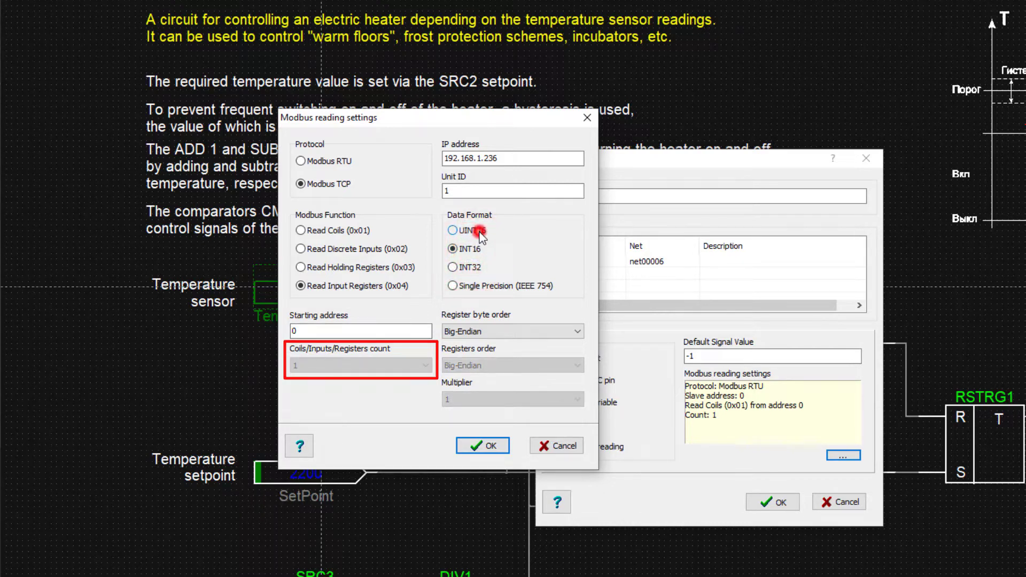
left_click(485, 286)
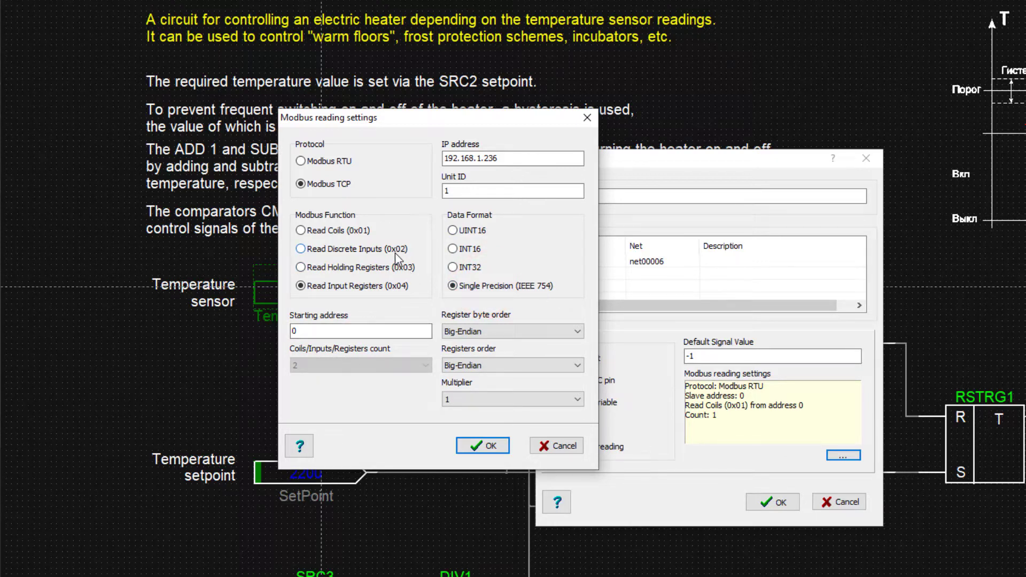
- Inspect the count choices for Read Discrete Inputs (0x02), returning to Read Input Registers (0x04) with Single Precision (IEEE 754)
left_click(339, 251)
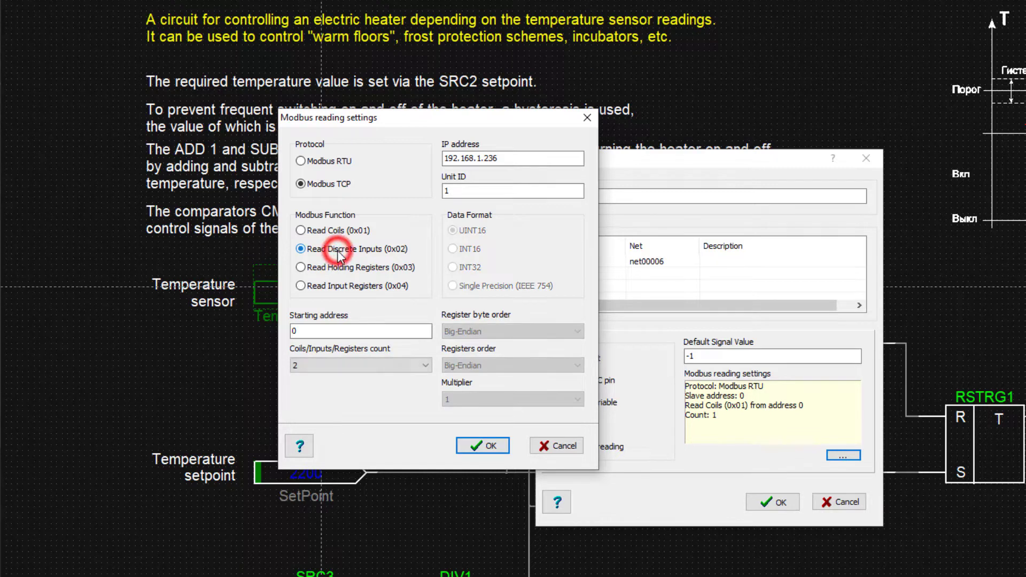
left_click(387, 372)
mouse_move(431, 393)
left_mouse_down()
mouse_move(428, 434)
mouse_move(428, 393)
left_mouse_up()
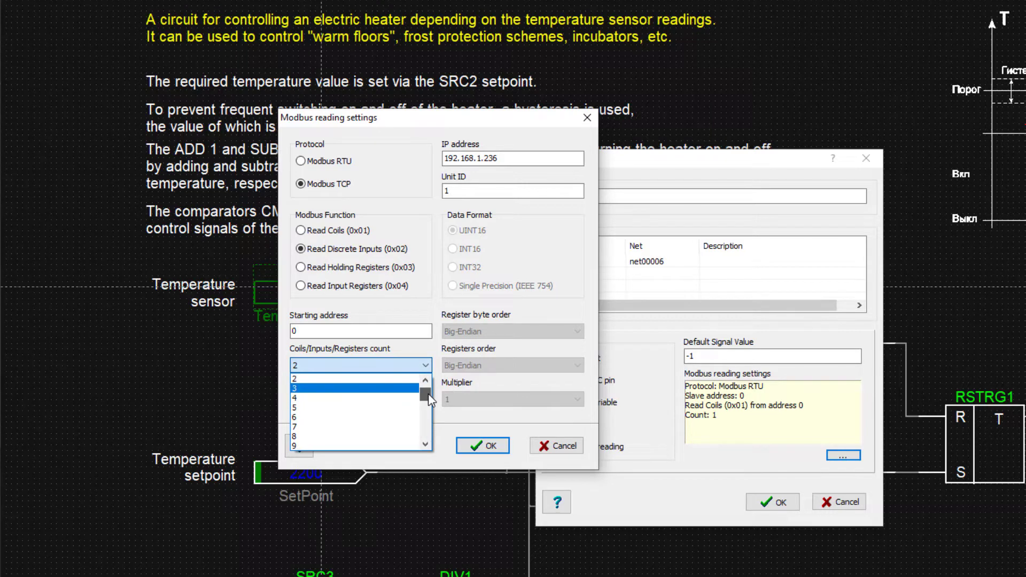
left_click(412, 302)
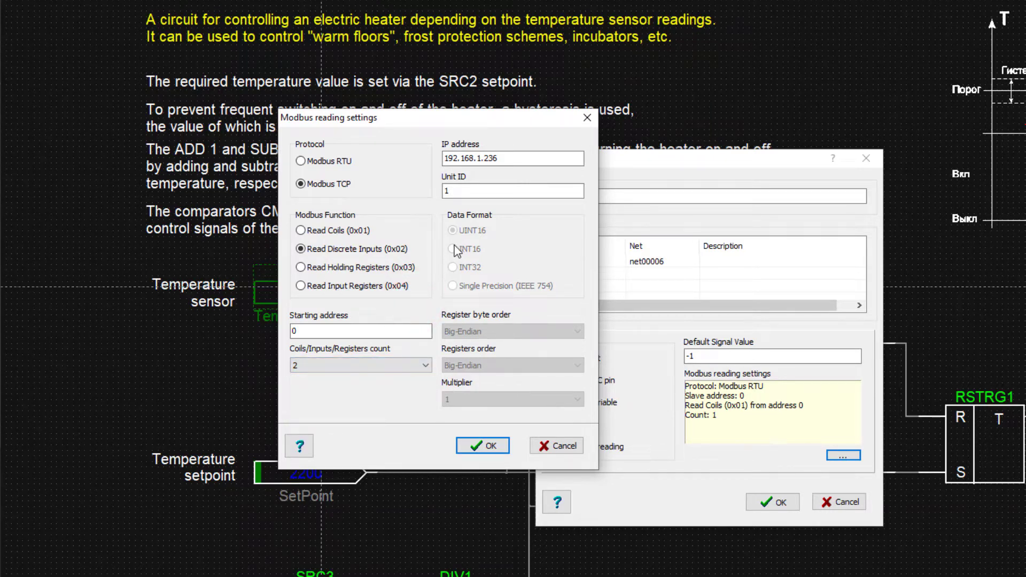
left_click(354, 287)
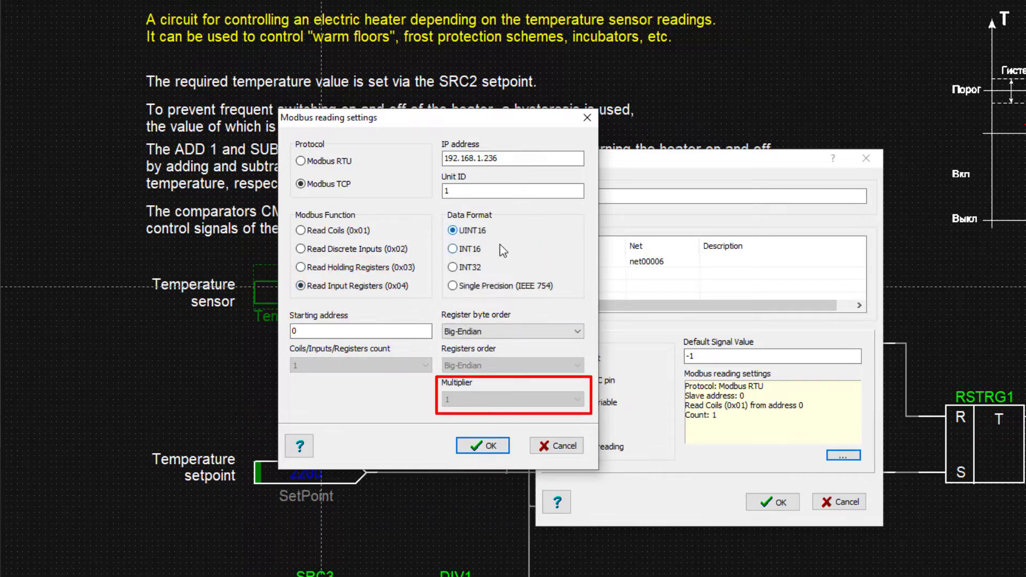
left_click(492, 287)
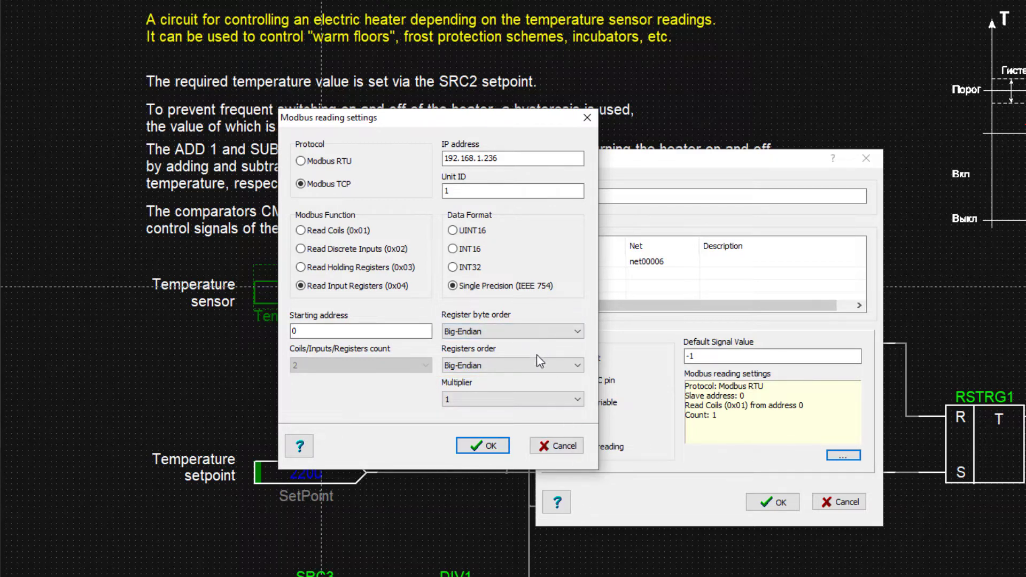
- Set the multiplier of SRC1's Modbus reading to 100 and accept both the reading settings and the element properties
left_click(552, 401)
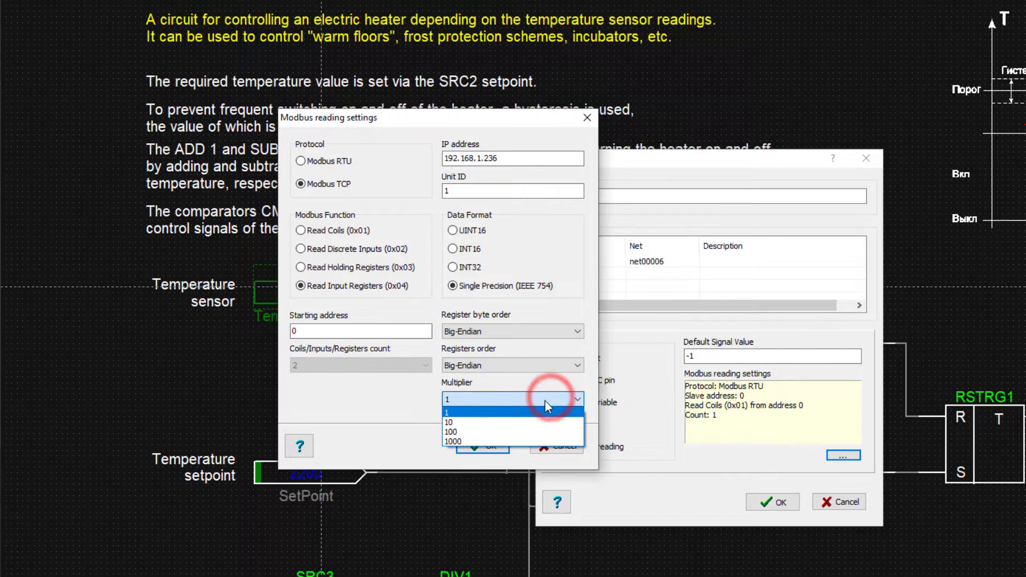
left_click(477, 431)
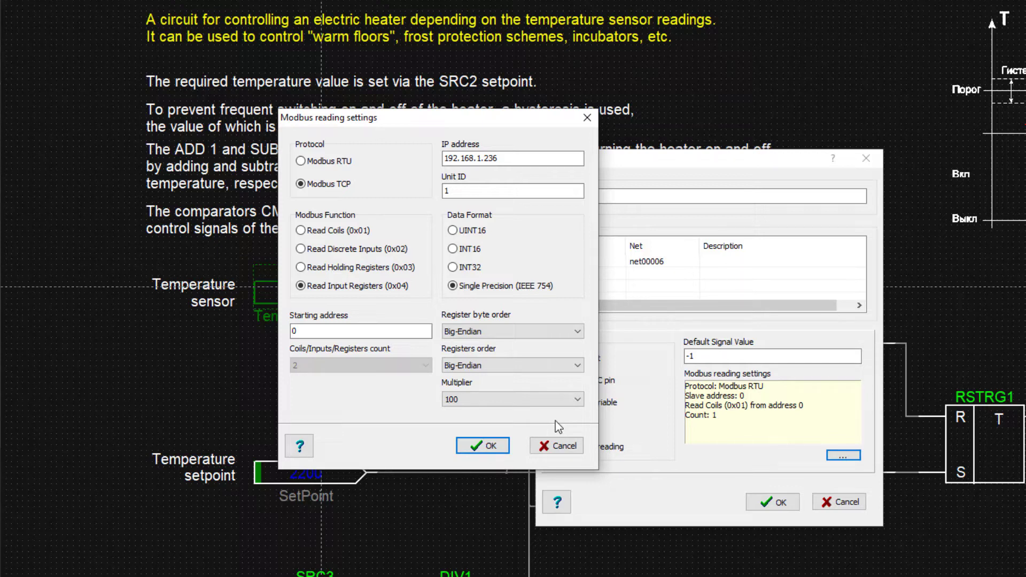
left_click(480, 446)
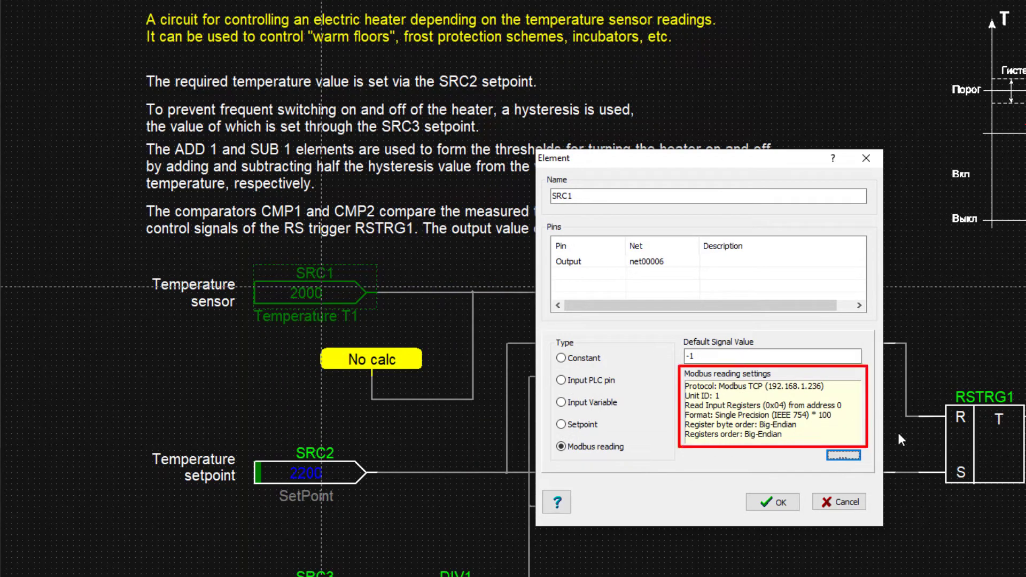
left_click(769, 502)
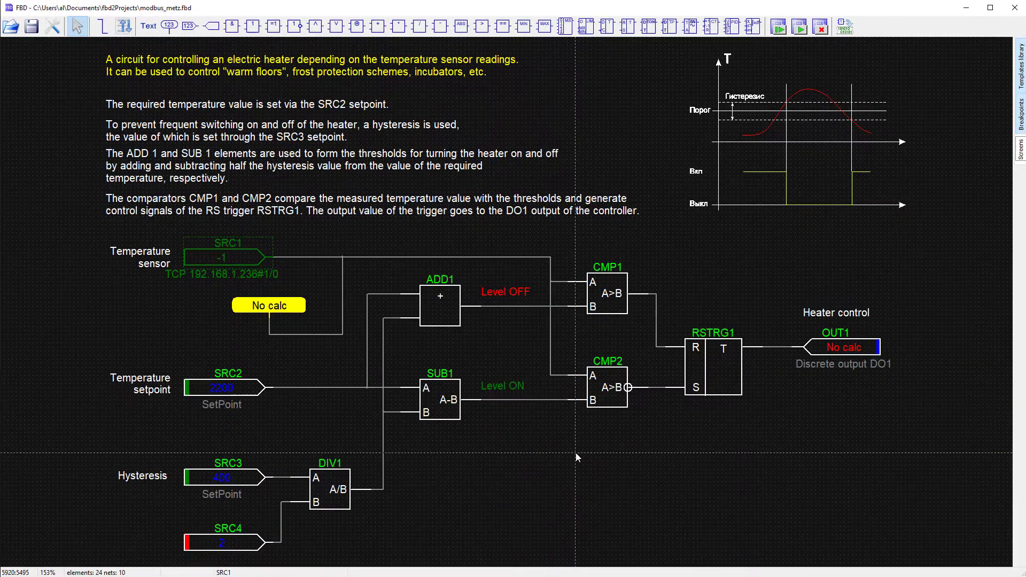
left_click(576, 453)
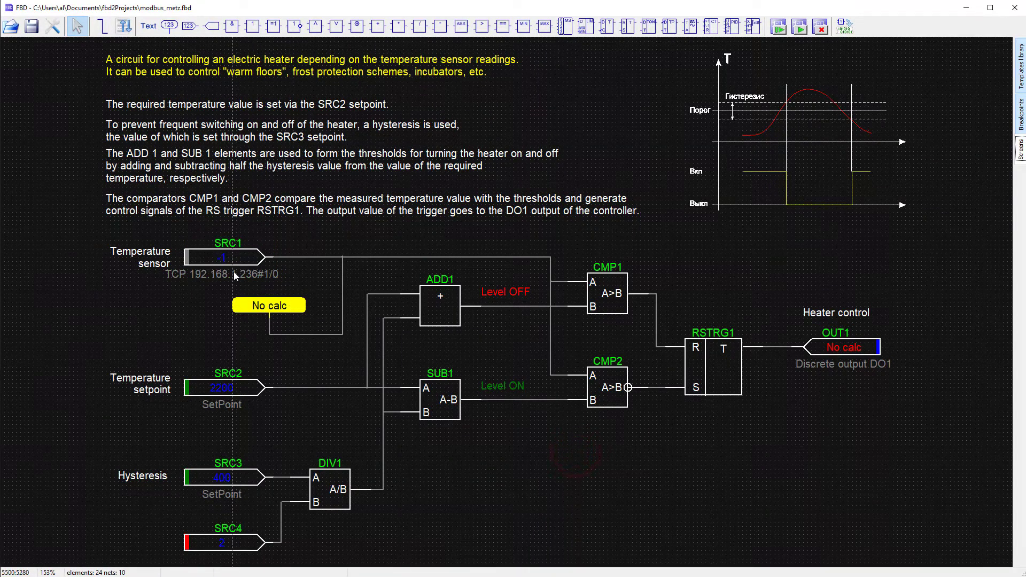
left_click(223, 253)
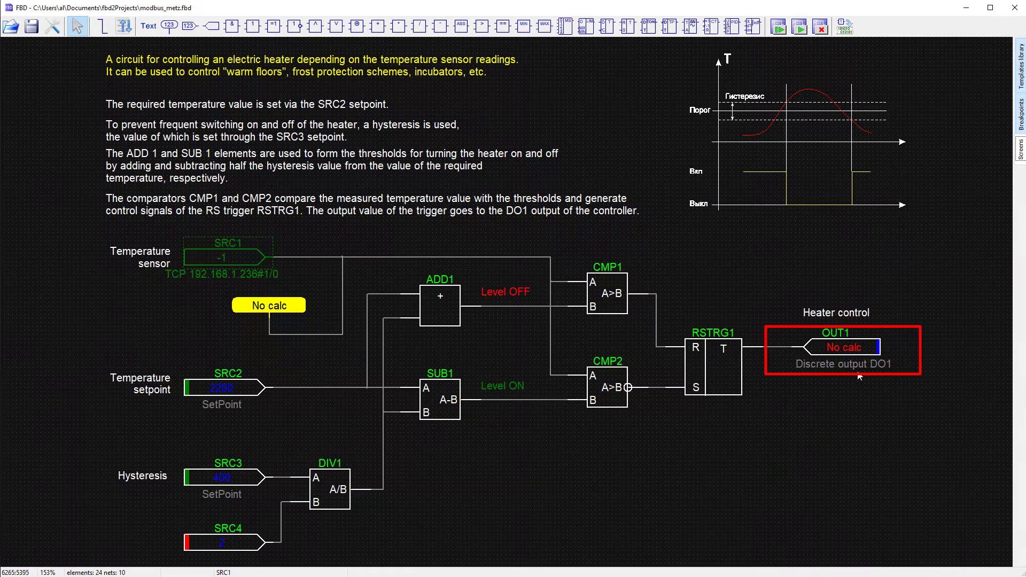
- Change the type of output OUT1 to Modbus writing and open its Modbus writing settings
left_click(848, 349)
double_click(849, 348)
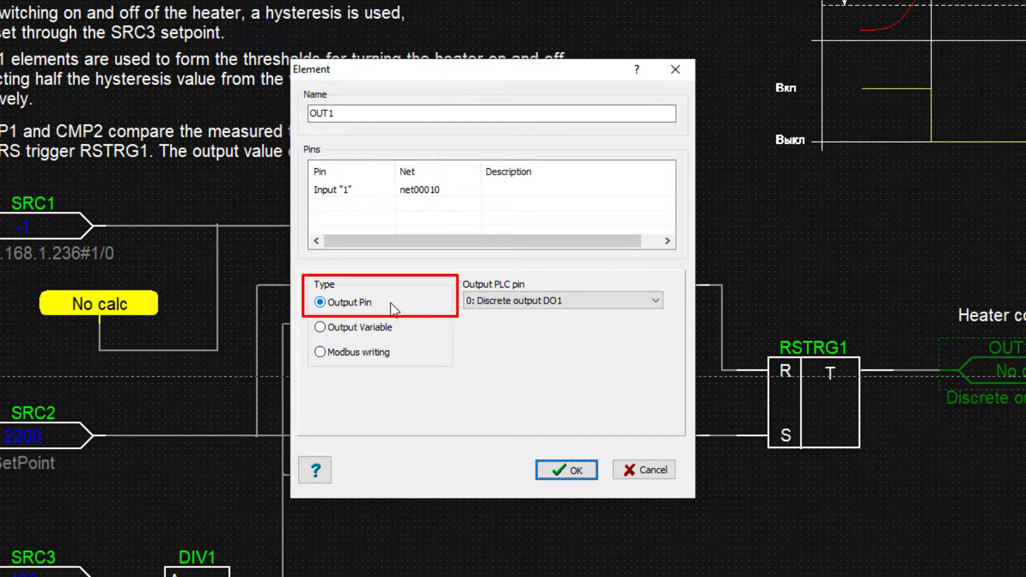
left_click(352, 353)
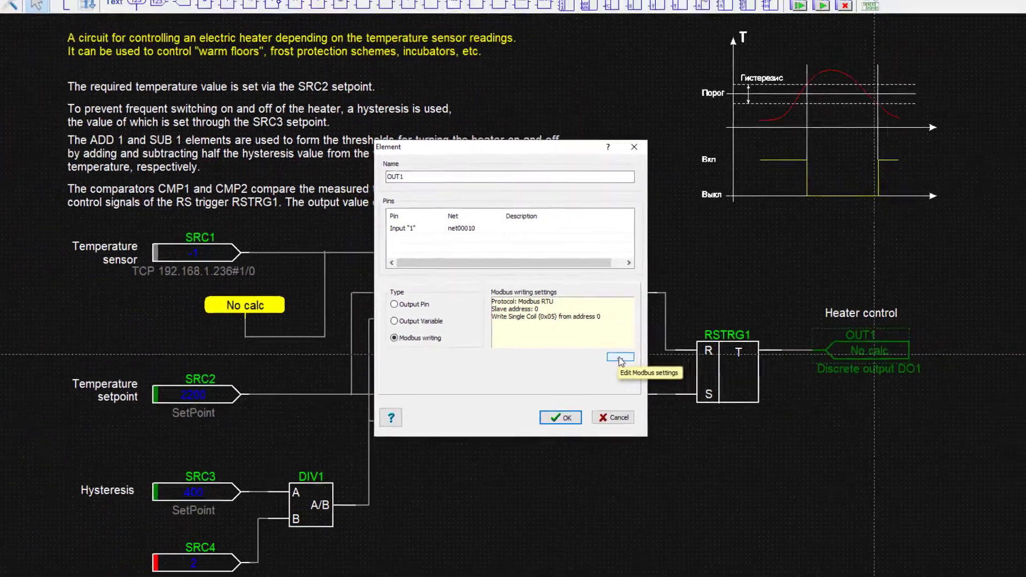
left_click(615, 354)
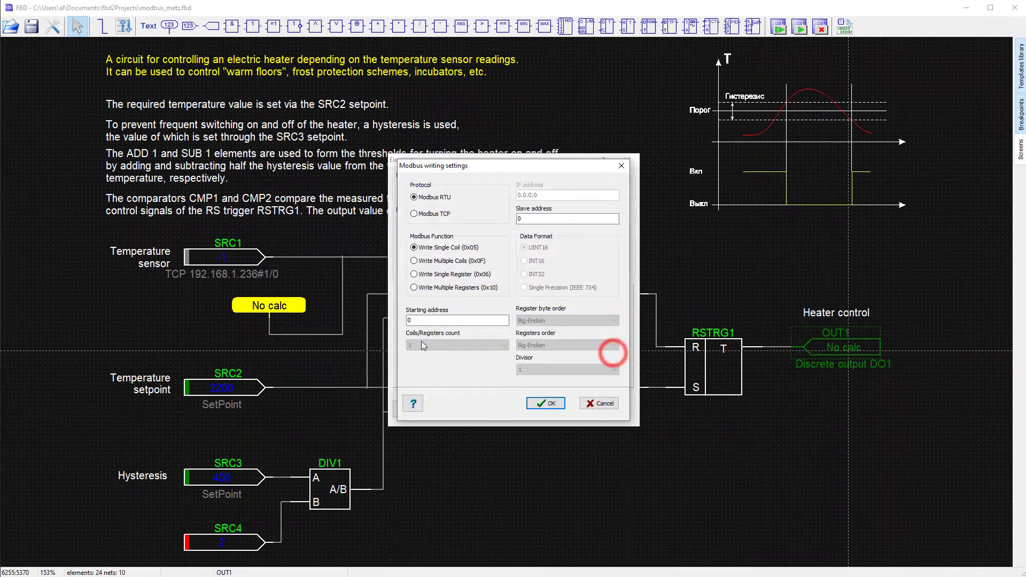
left_click_drag(496, 170, 292, 126)
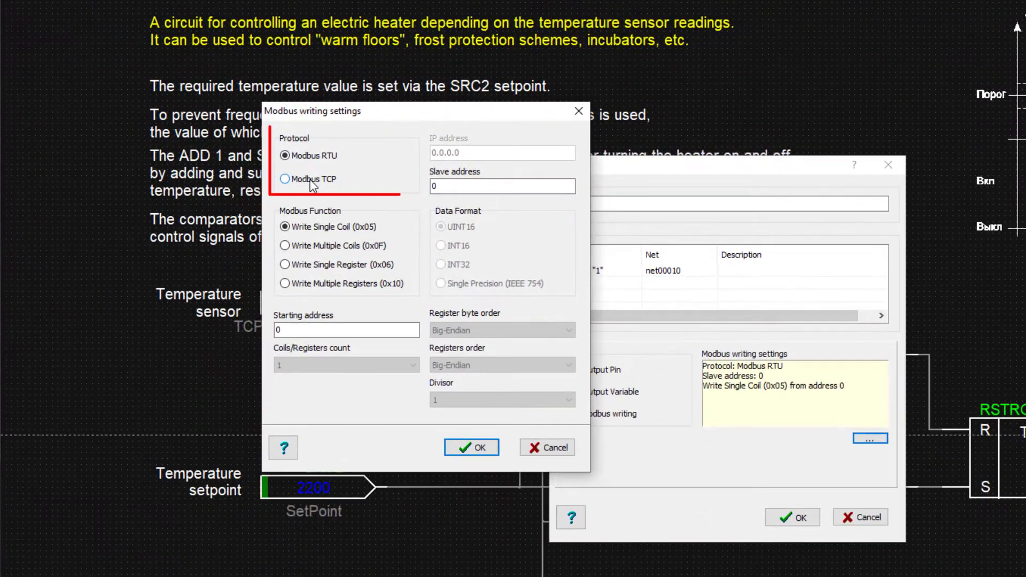
- In OUT1's Modbus writing settings, select Modbus TCP with IP address 192.168.1.236 and Unit ID 2
left_click(220, 174)
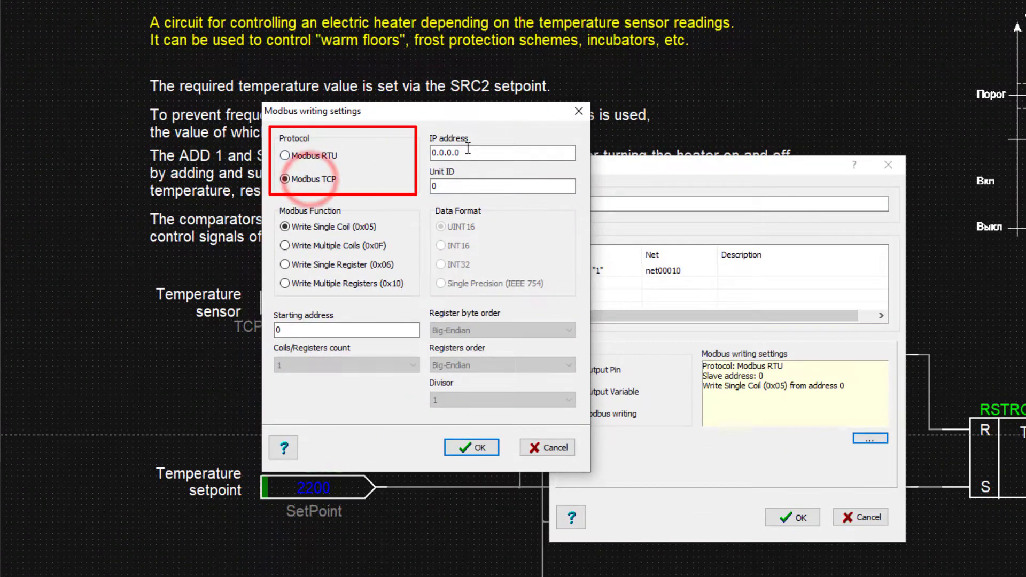
left_click_drag(508, 152, 421, 155)
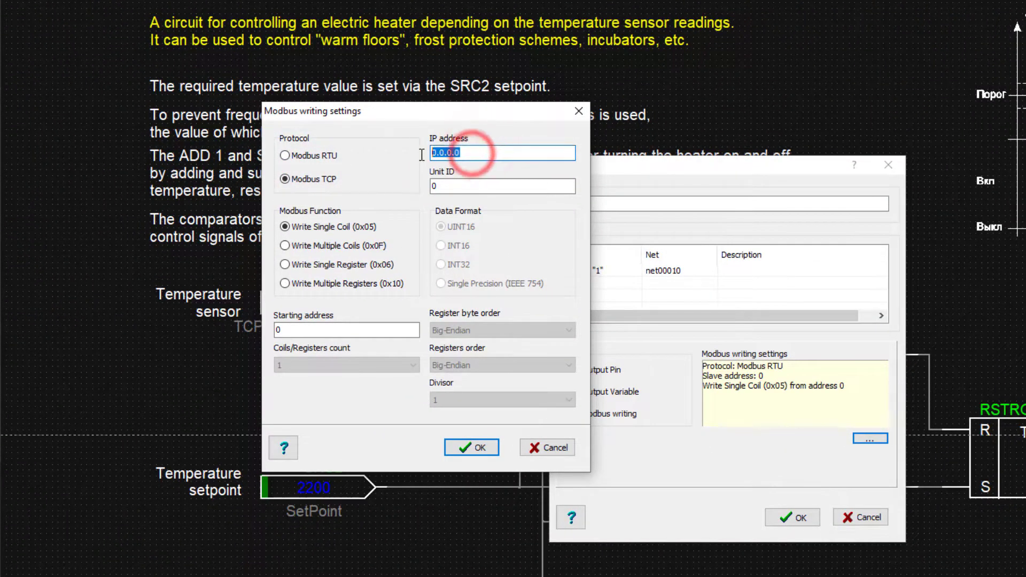
type("192")
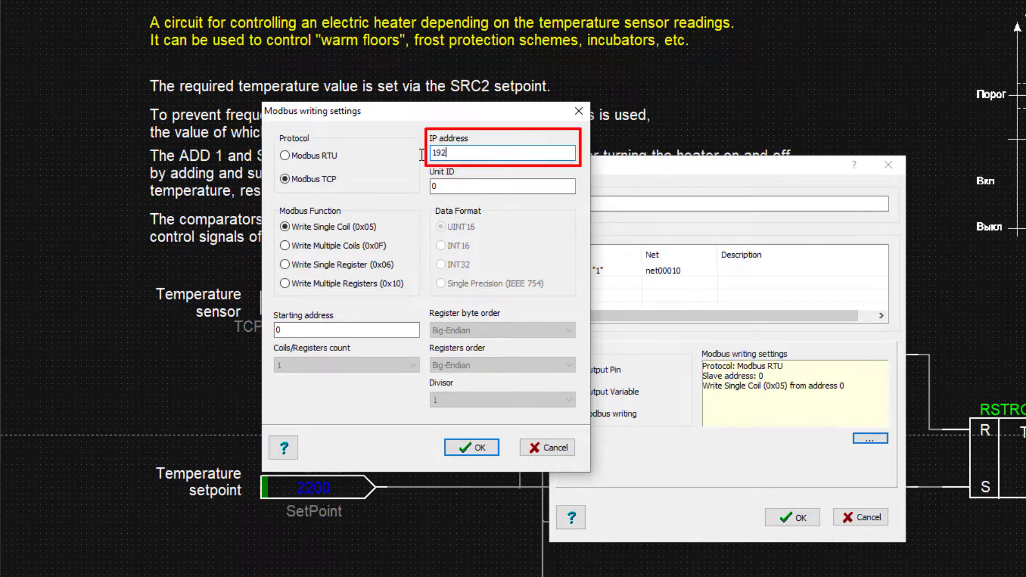
type(".168.1.")
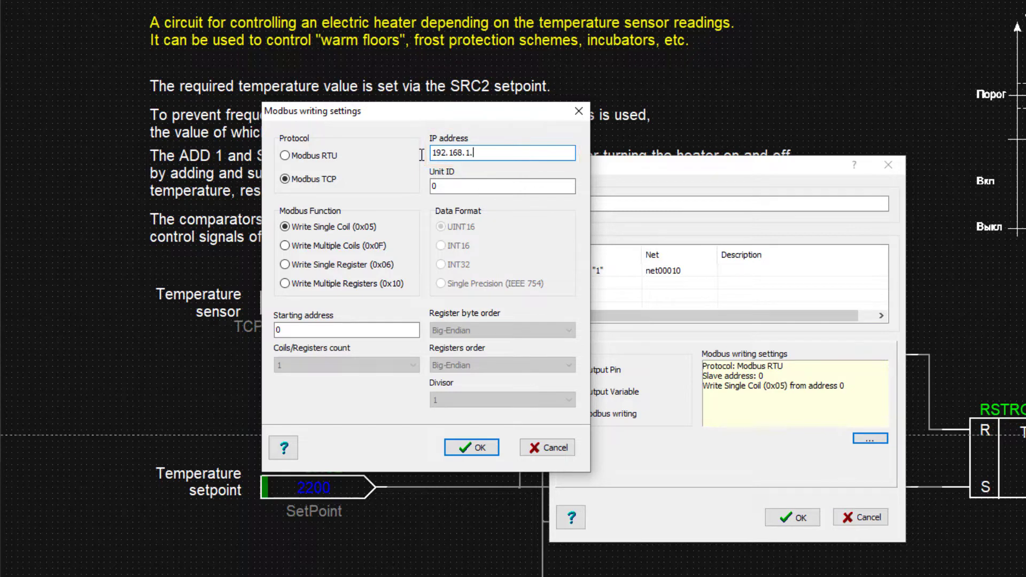
type("236")
left_click(463, 187)
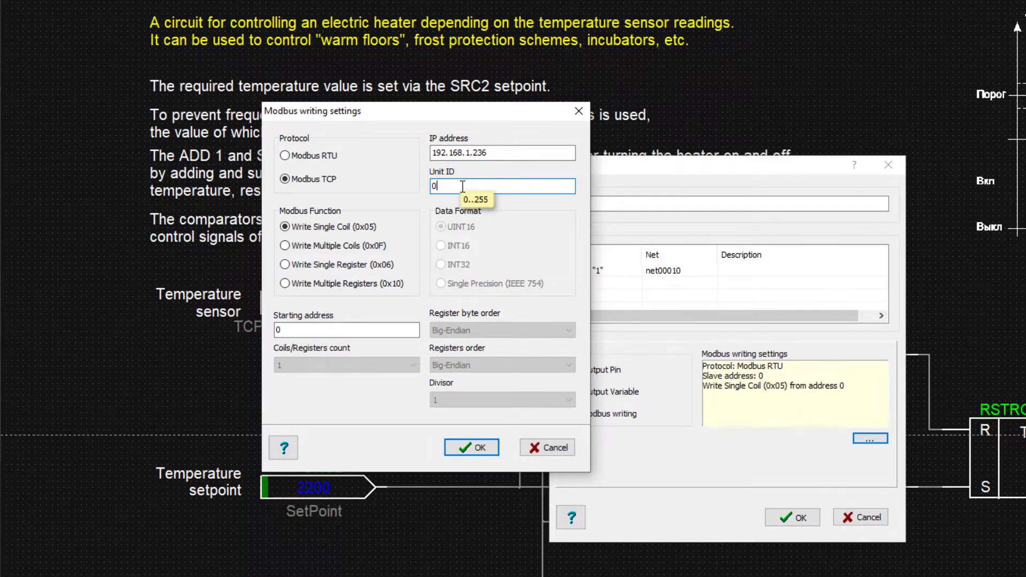
key("BackSpace")
type("2")
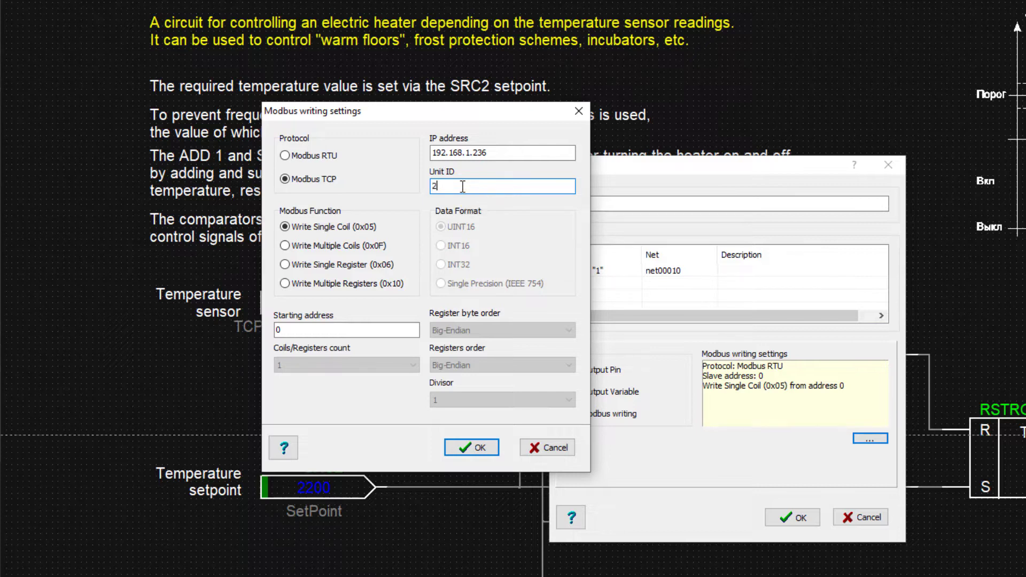